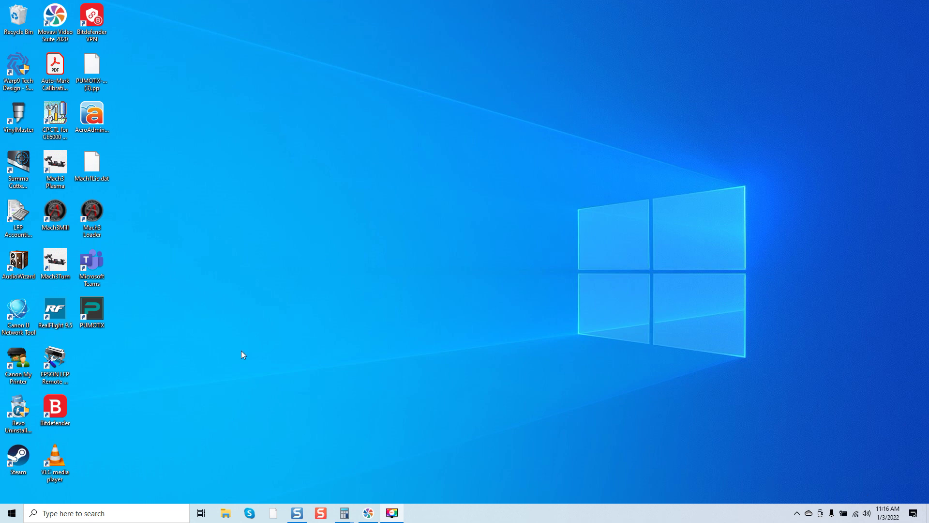
Start PUMOTIX with the Milling (6 axes) workflow module and open its online user manual.
double_click(92, 310)
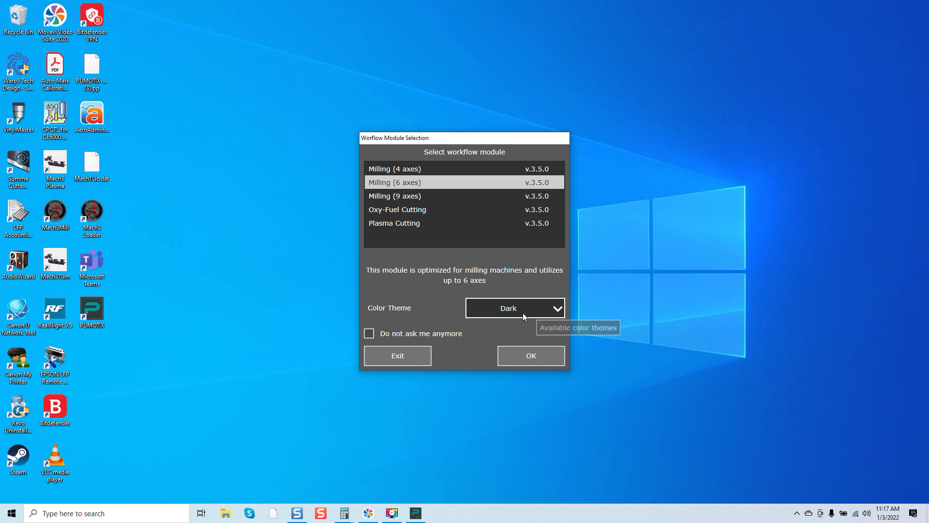
click(521, 355)
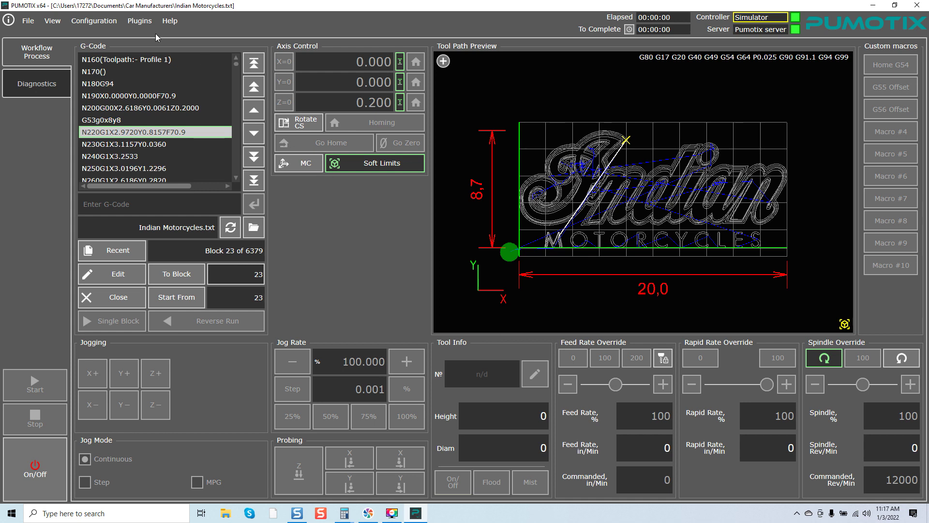
click(170, 20)
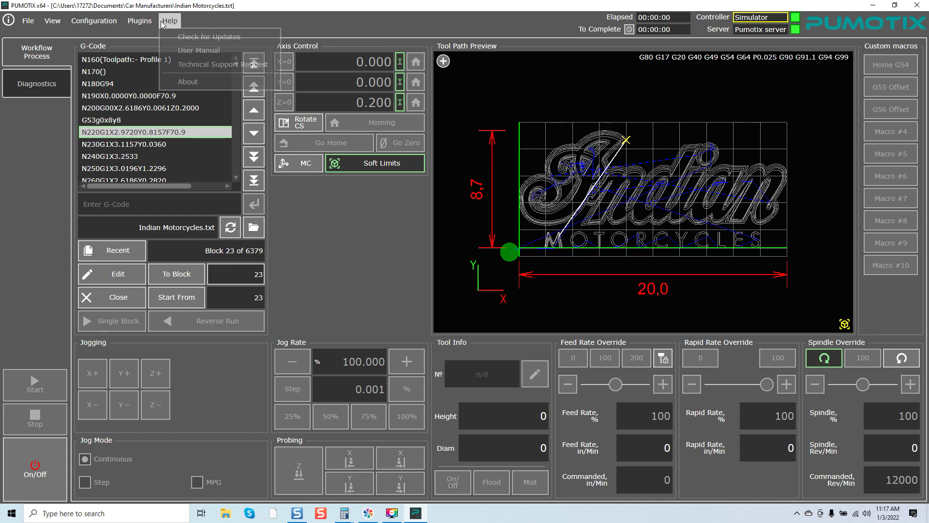
click(213, 64)
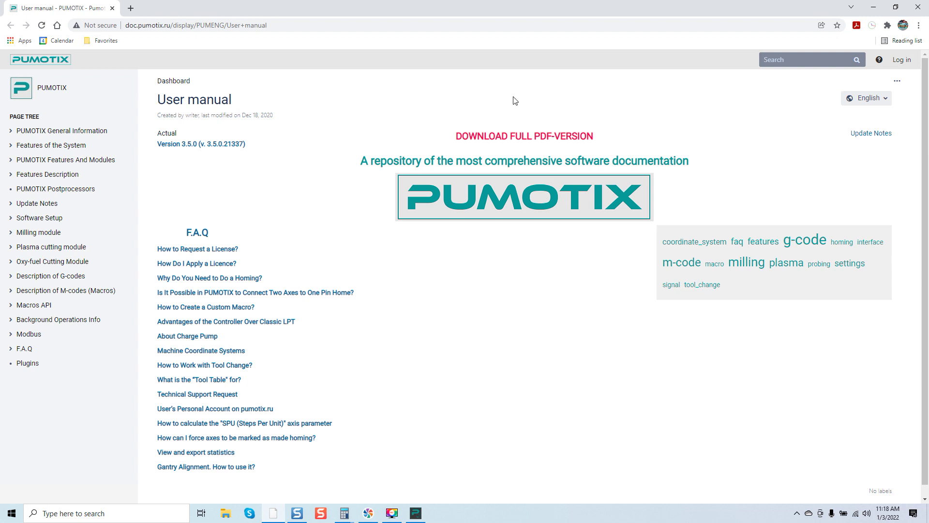
Search the user manual for g53 and open the article on moving in machine coordinates.
click(790, 60)
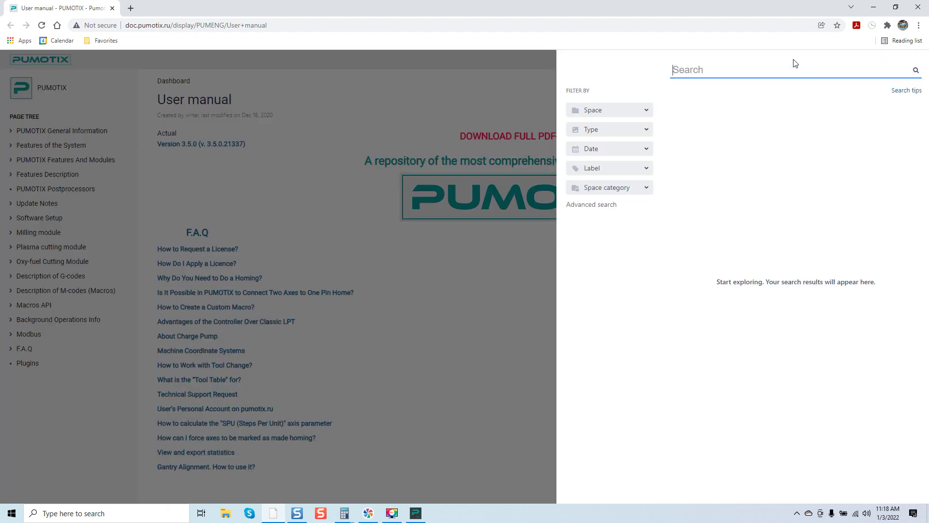
text(g53)
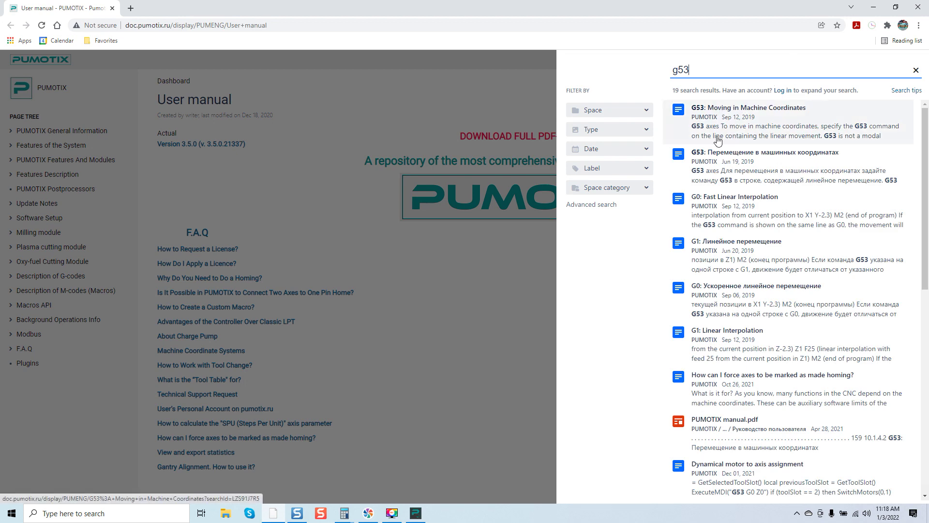
scroll(749, 429, down, 7)
scroll(749, 429, down, 2)
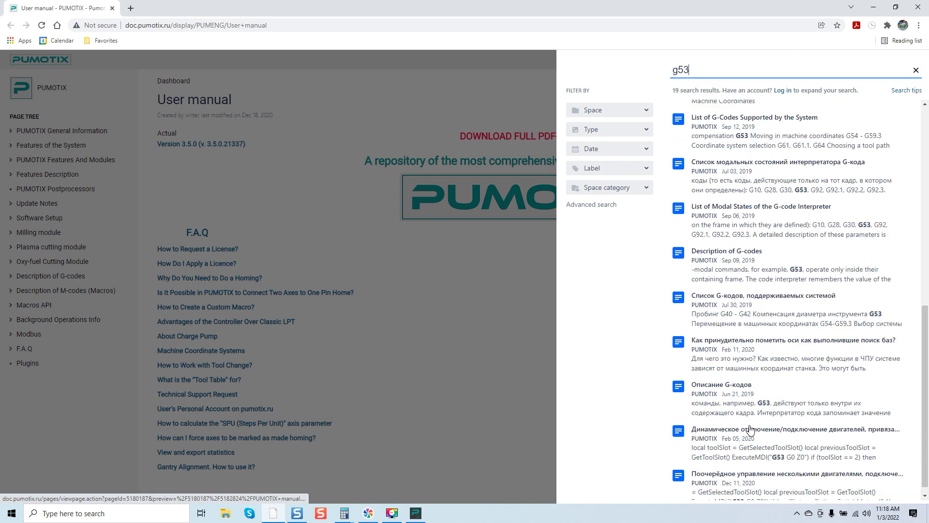
scroll(750, 429, up, 7)
scroll(749, 429, up, 3)
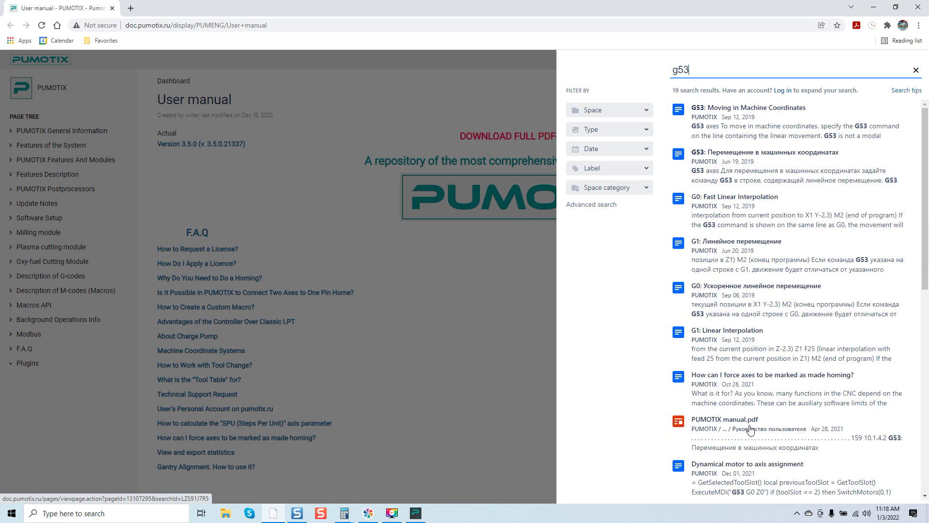
click(737, 116)
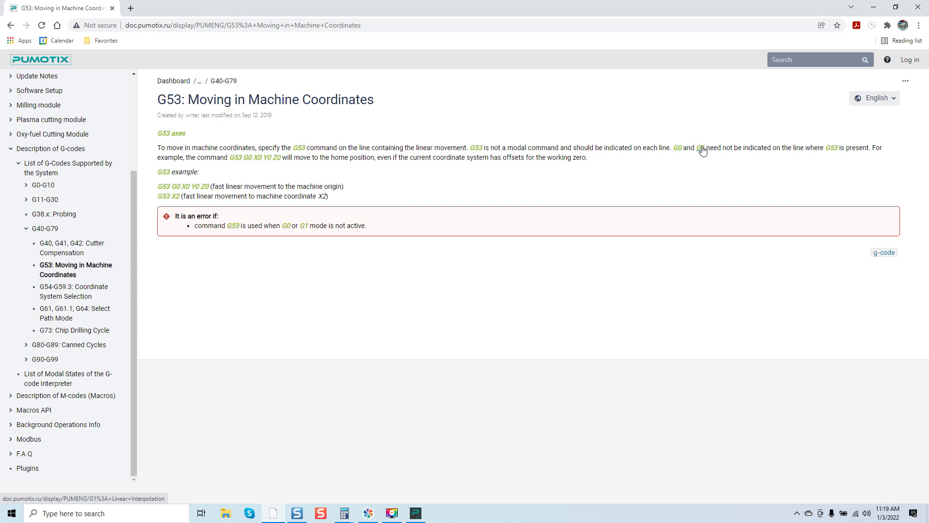
Read the manual articles on G0 fast linear interpolation and G1 linear interpolation linked from the G53 article.
click(678, 153)
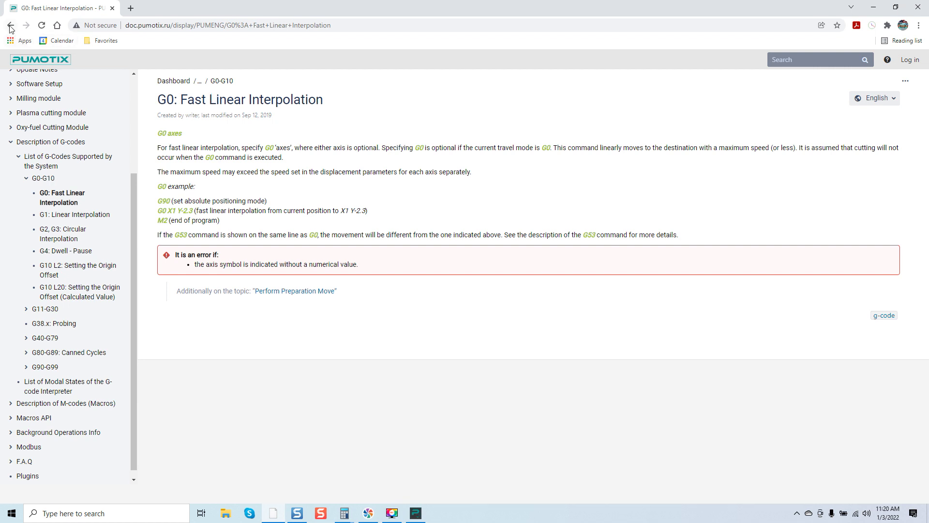
click(589, 234)
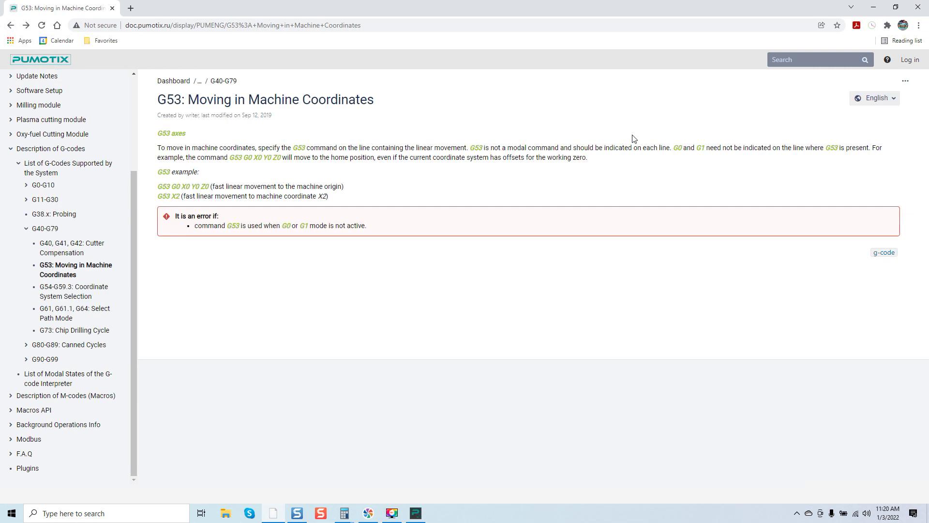
click(701, 150)
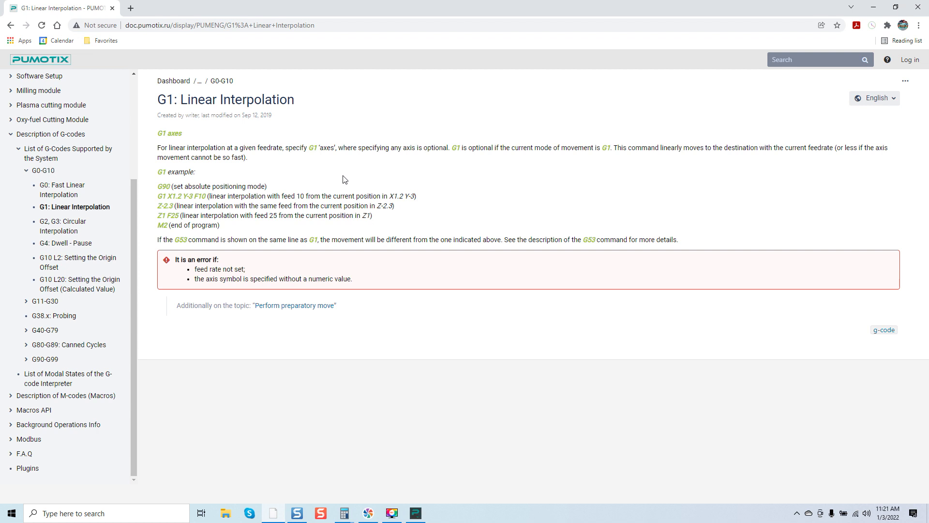
Switch back to PUMOTIX and set the G-code program's start block to its first line.
click(416, 513)
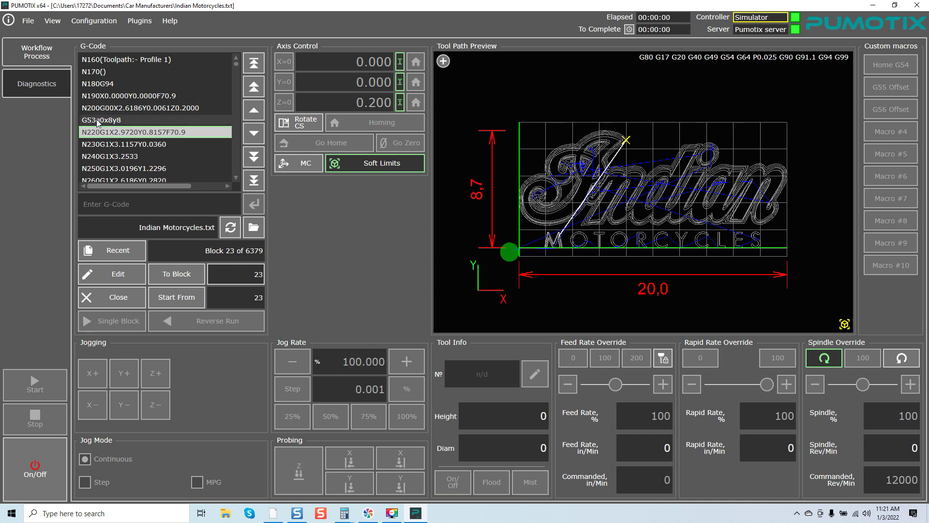
click(255, 64)
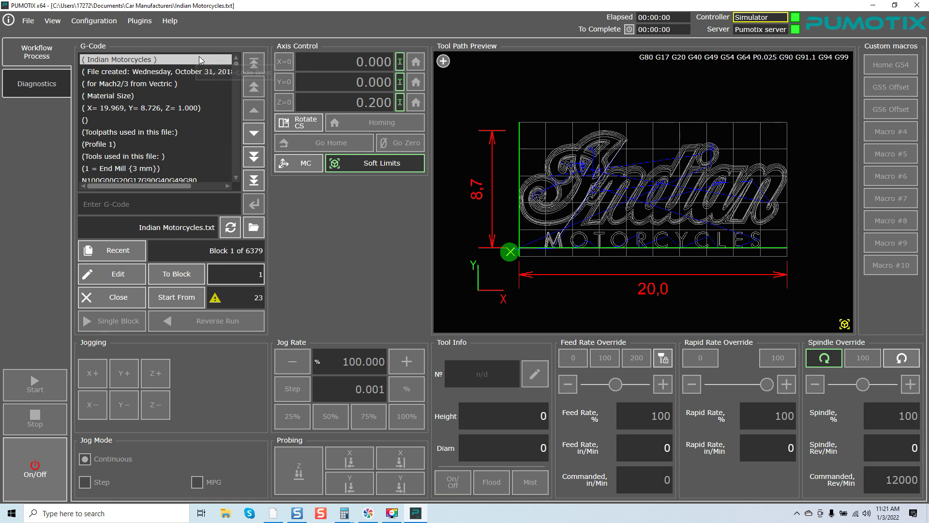
click(215, 60)
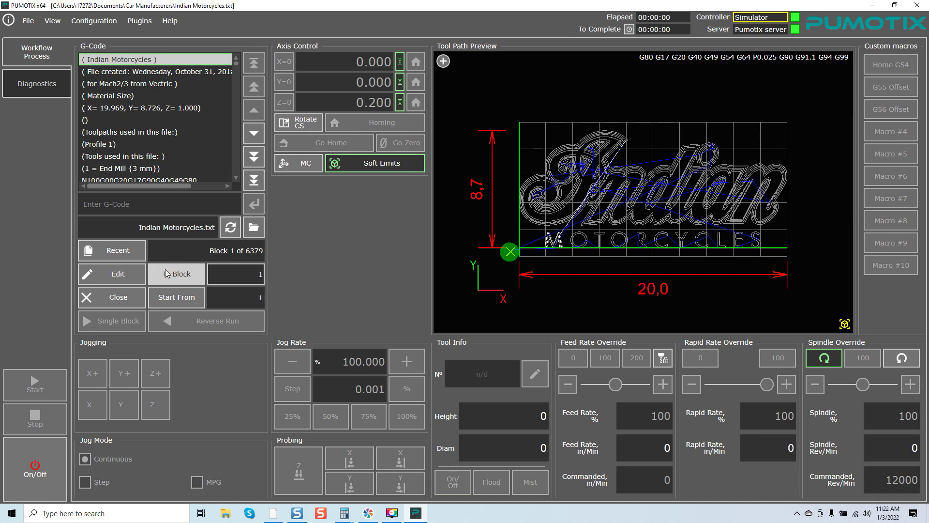
Open the Indian Motorcycles.txt program in Notepad to examine its G53 line, saving and closing the file.
click(124, 273)
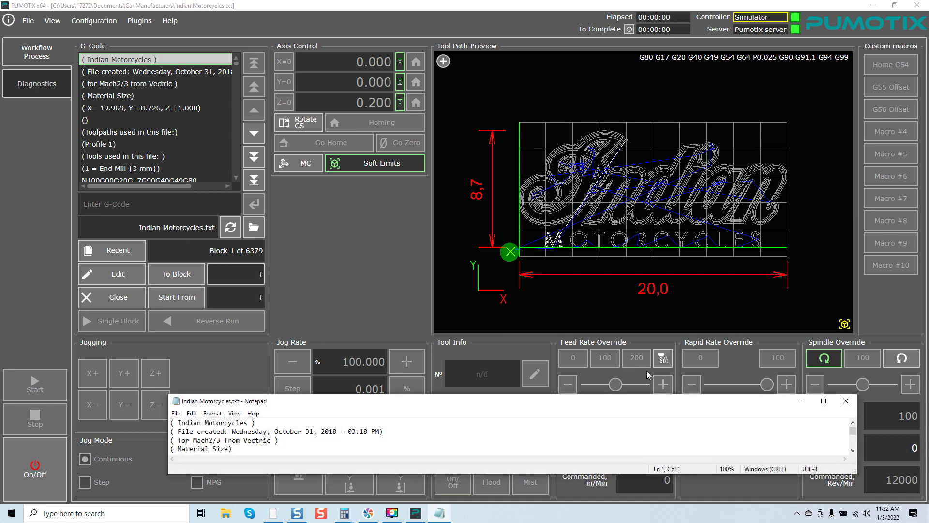
click(824, 402)
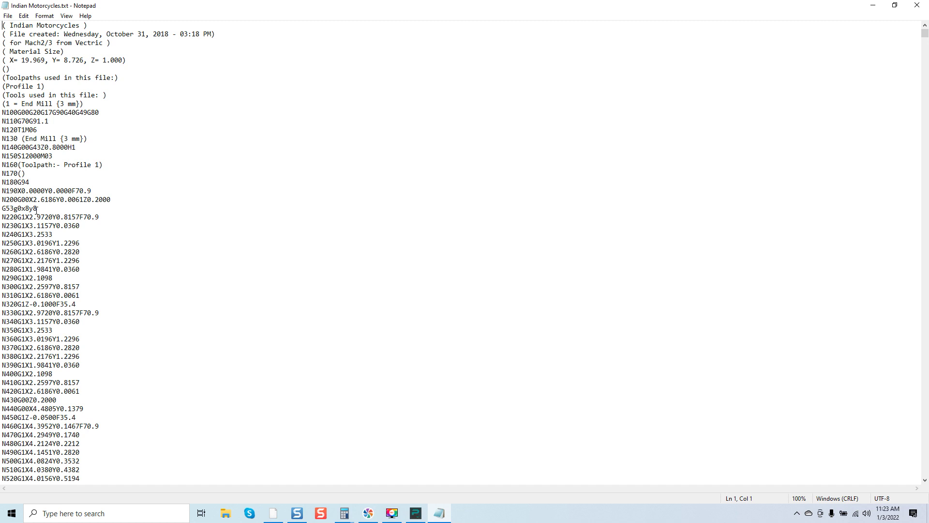
click(8, 15)
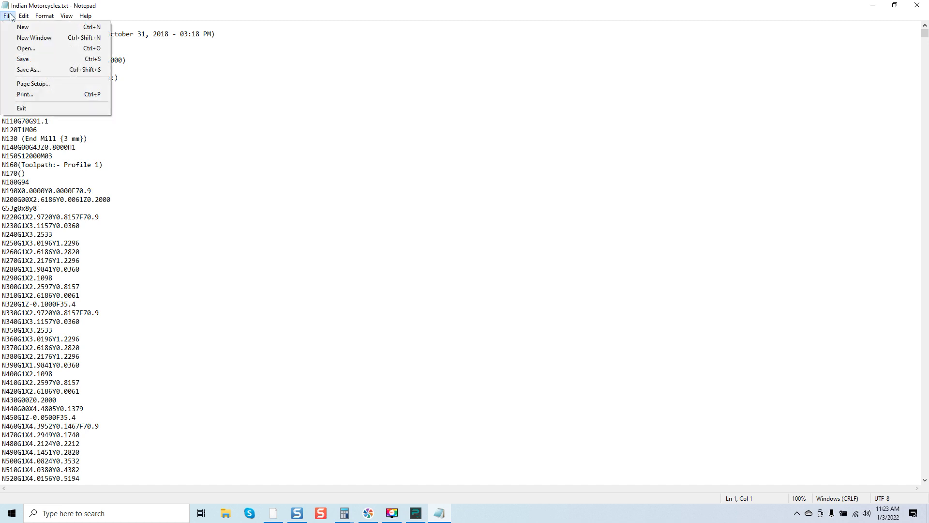
click(21, 59)
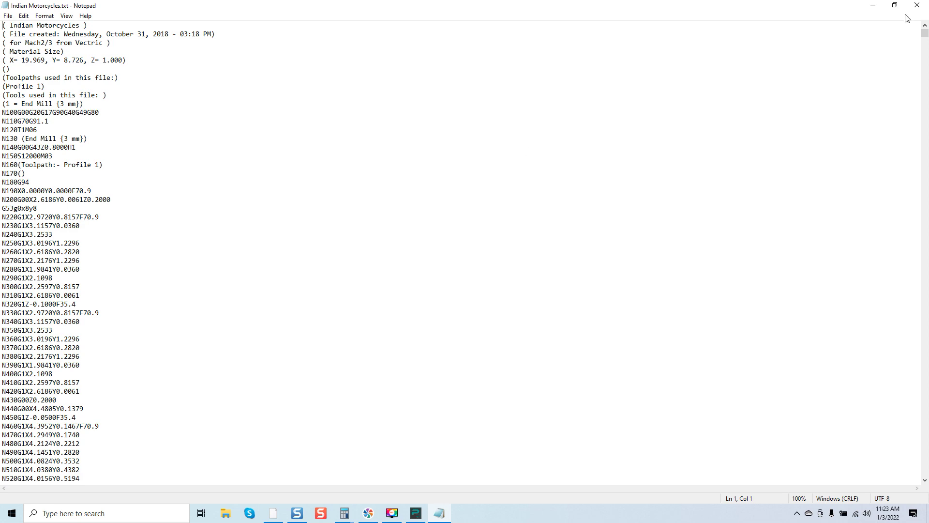
click(916, 6)
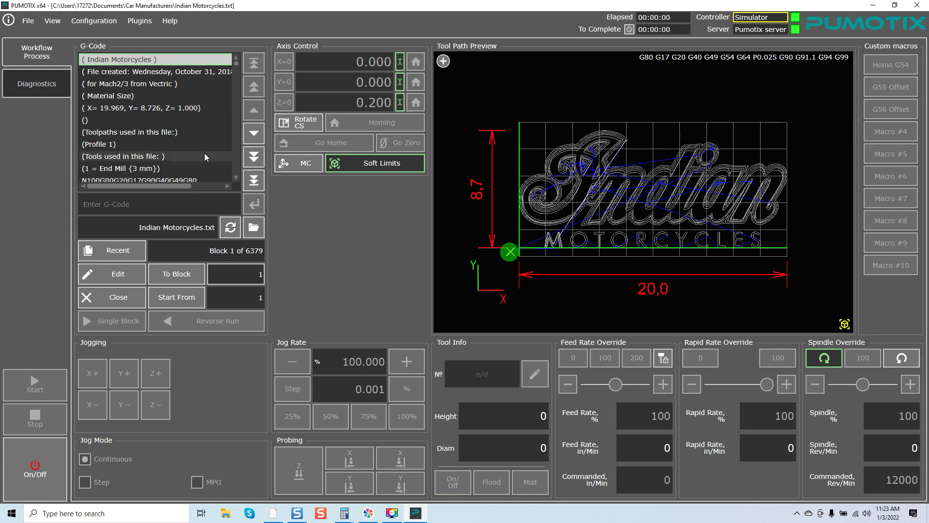
Turn the machine on and run the G53g0x8y8 line as a single block.
scroll(188, 110, down, 2)
scroll(189, 110, down, 3)
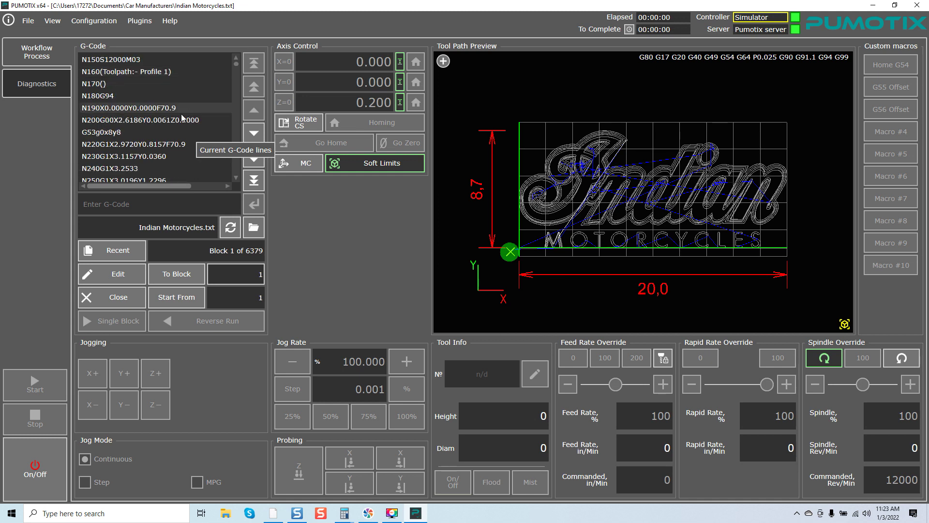
click(135, 132)
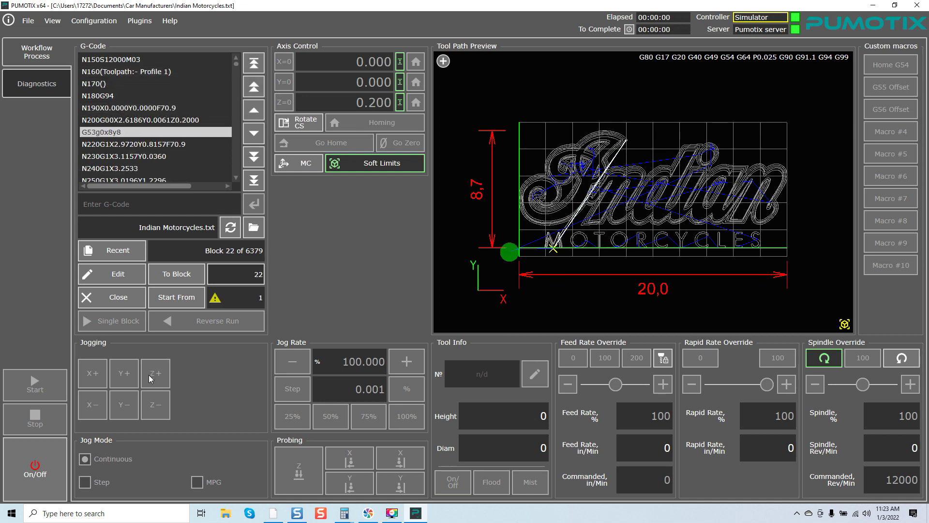
click(52, 451)
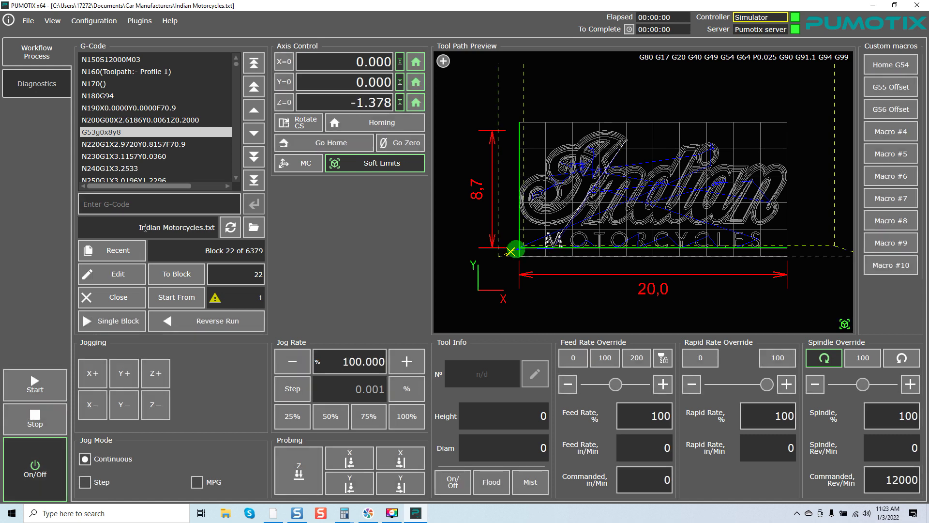
click(175, 130)
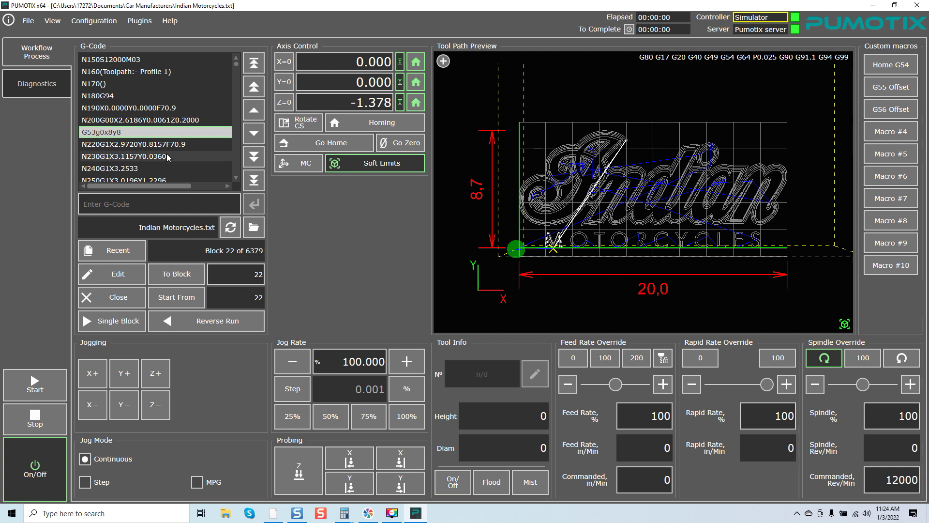
click(114, 321)
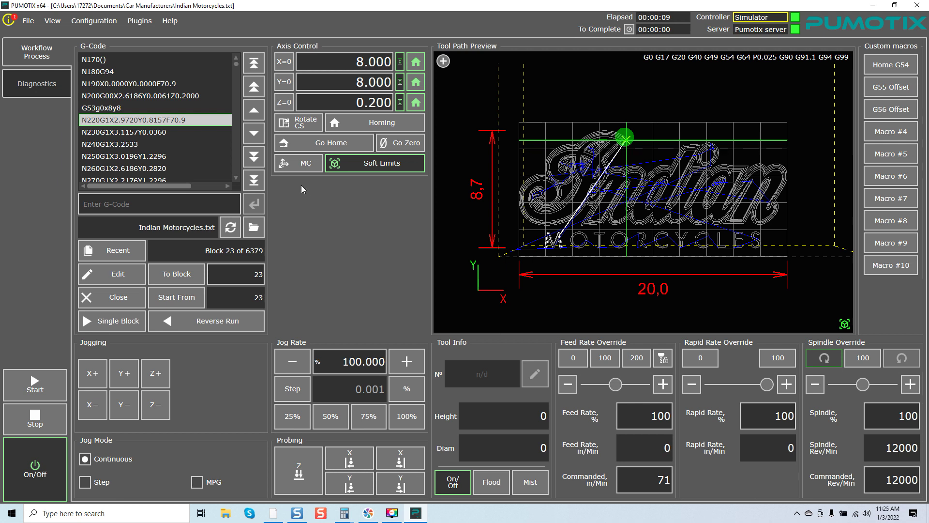
Return the axes to zero and run the G53g0x8y8 line once more as a single block.
click(101, 109)
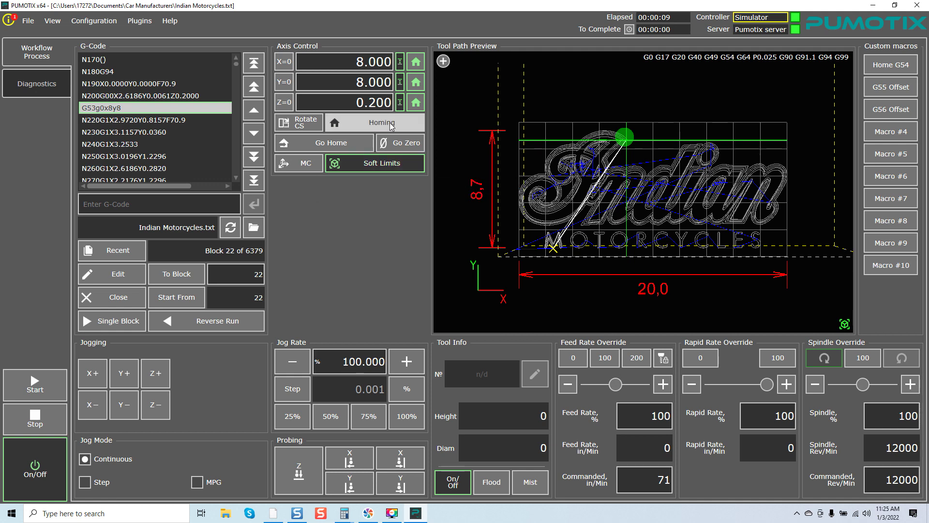
click(411, 141)
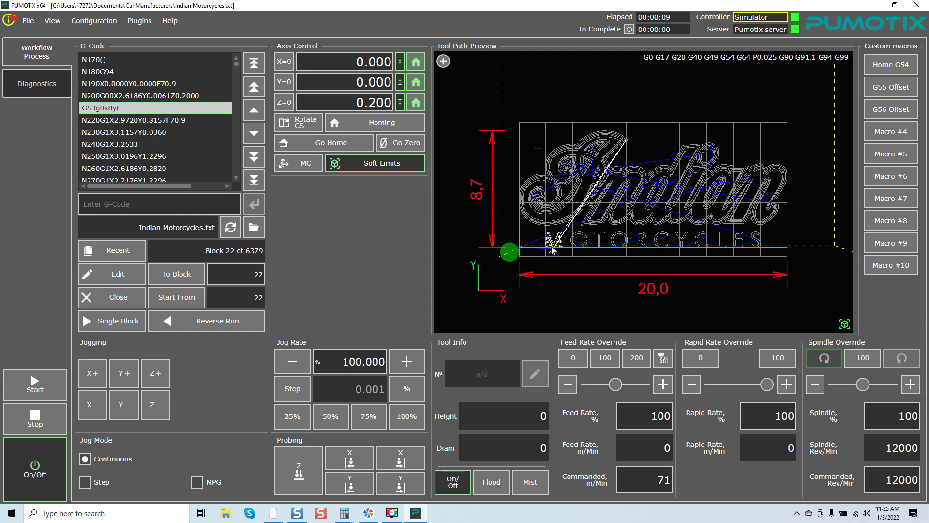
click(128, 323)
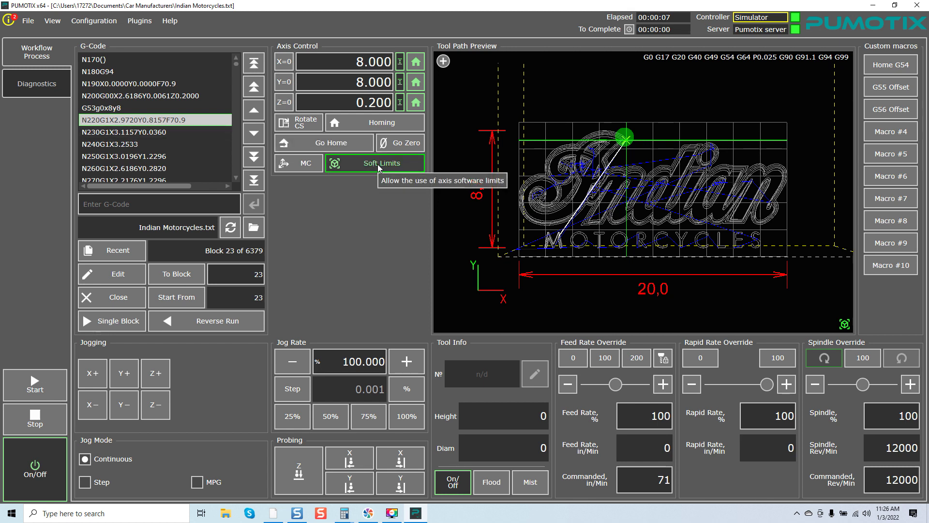
Send the axes back to zero and turn the machine off.
click(398, 148)
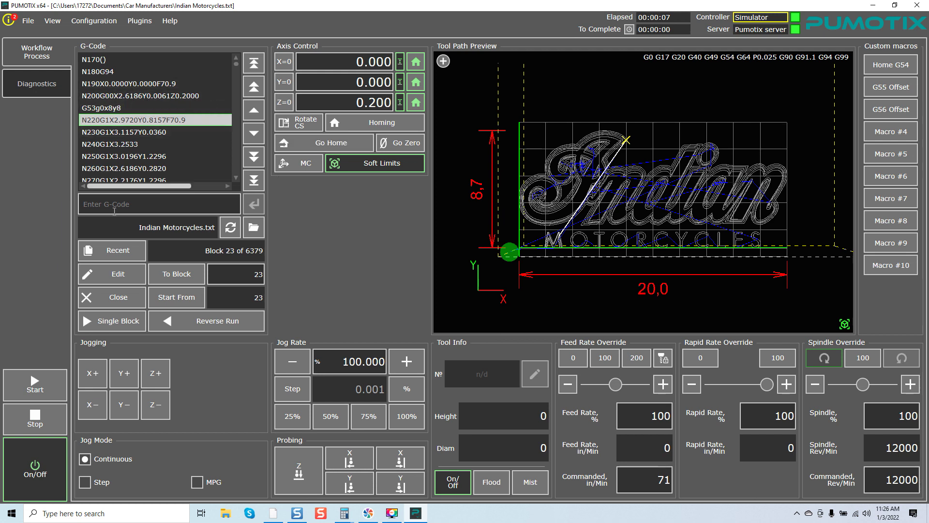
click(44, 457)
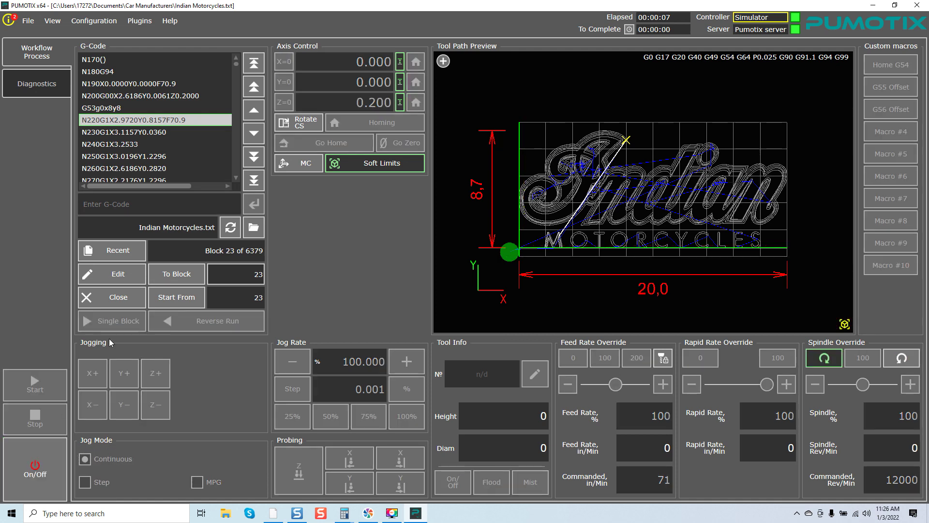
Change the G53 line of Indian Motorcycles.txt to G53g1x8y8 in Notepad, then save and close the file.
click(130, 275)
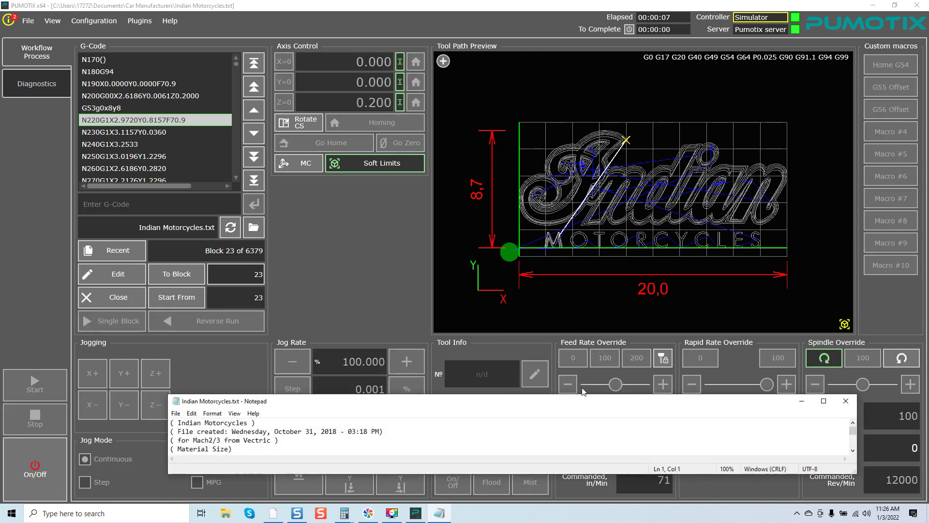
click(823, 400)
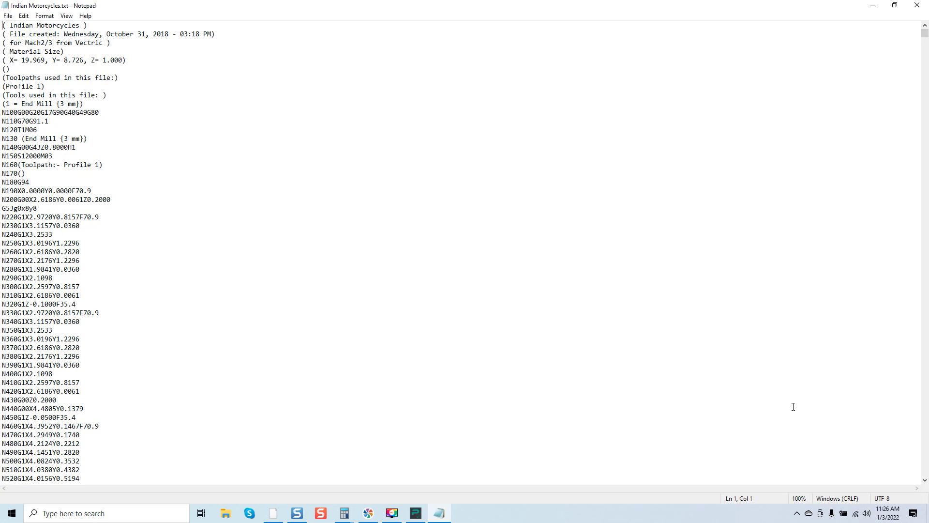
click(21, 208)
key(BackSpace)
text(1)
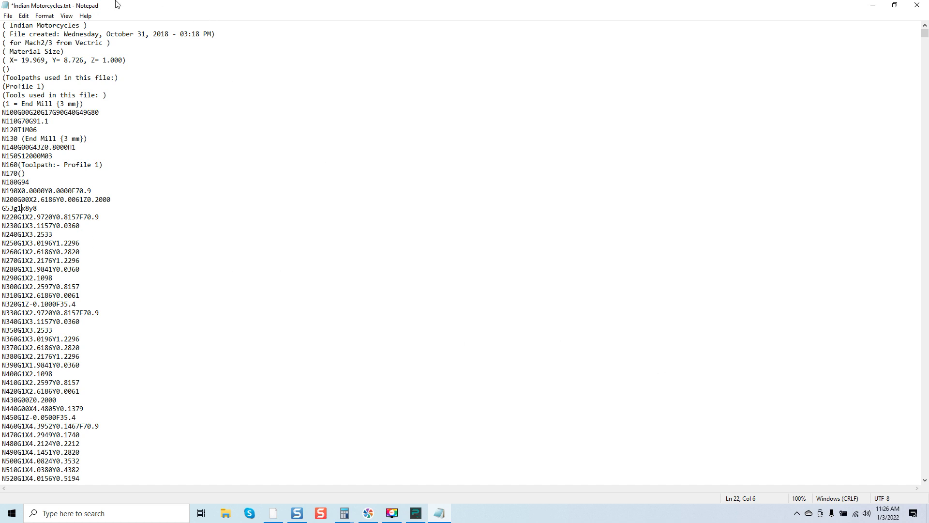
click(9, 15)
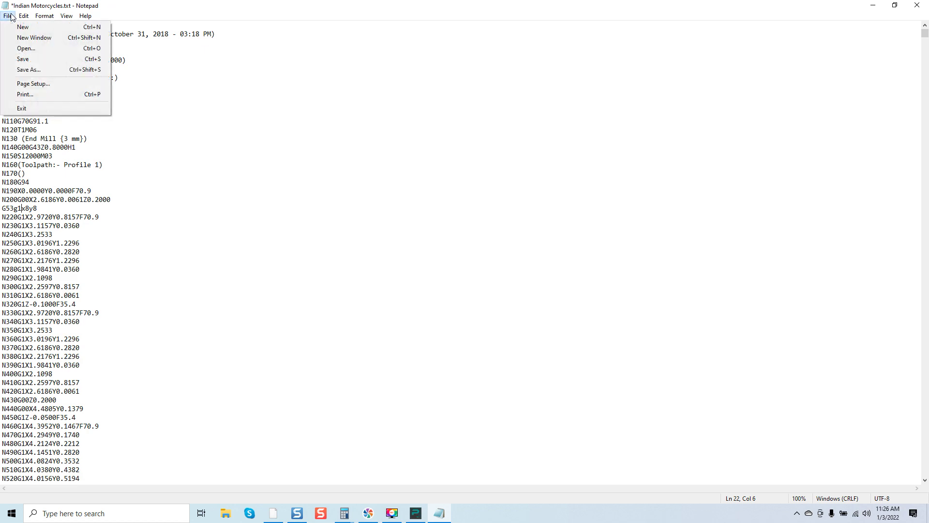
click(23, 59)
click(925, 8)
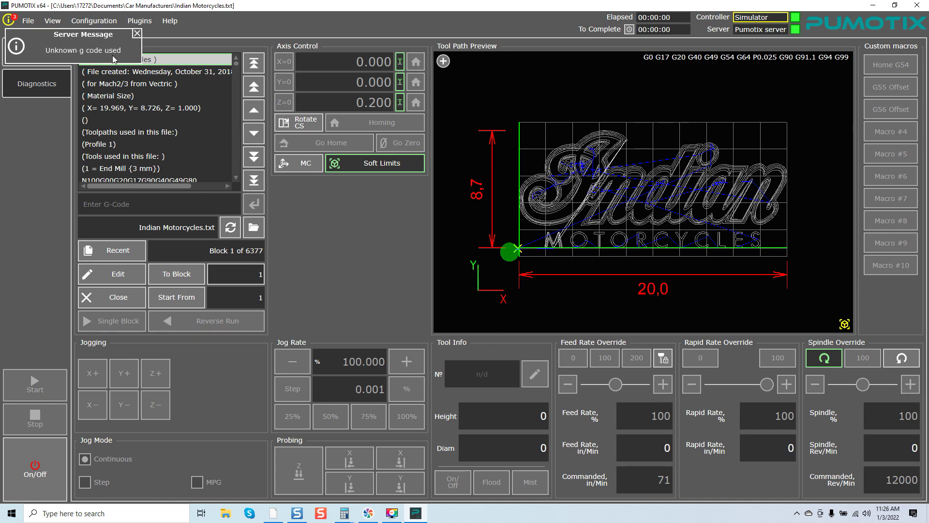
Dismiss the server message and advance the current program line to G53g1x8y8 at block 22.
click(137, 33)
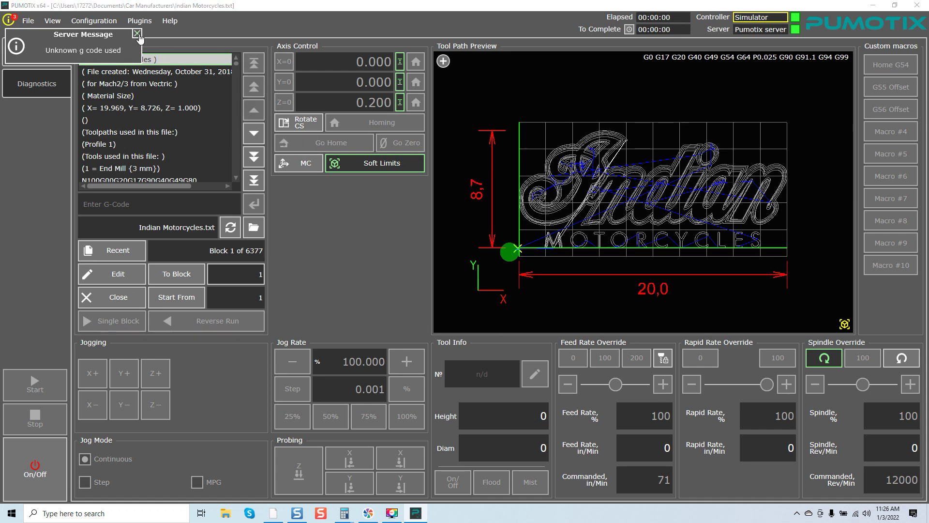
click(256, 137)
click(256, 137)
click(257, 138)
click(257, 138)
click(256, 137)
click(256, 138)
click(257, 138)
click(256, 138)
click(256, 138)
click(257, 138)
click(256, 137)
click(256, 137)
click(257, 138)
click(256, 137)
click(257, 138)
click(257, 137)
click(256, 137)
click(256, 138)
click(257, 138)
click(256, 137)
click(256, 138)
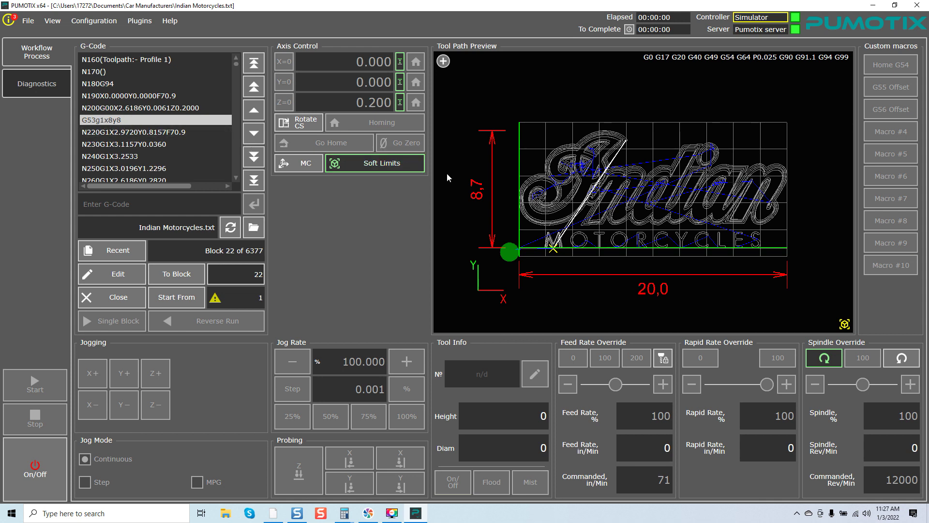
Turn the machine on, set G53g1x8y8 as the starting line, and run it as a single block.
click(51, 441)
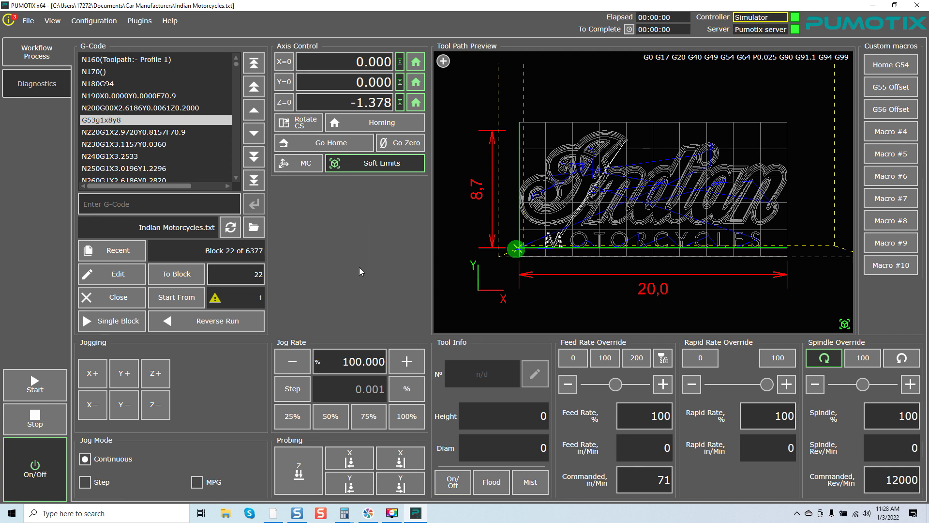
click(155, 119)
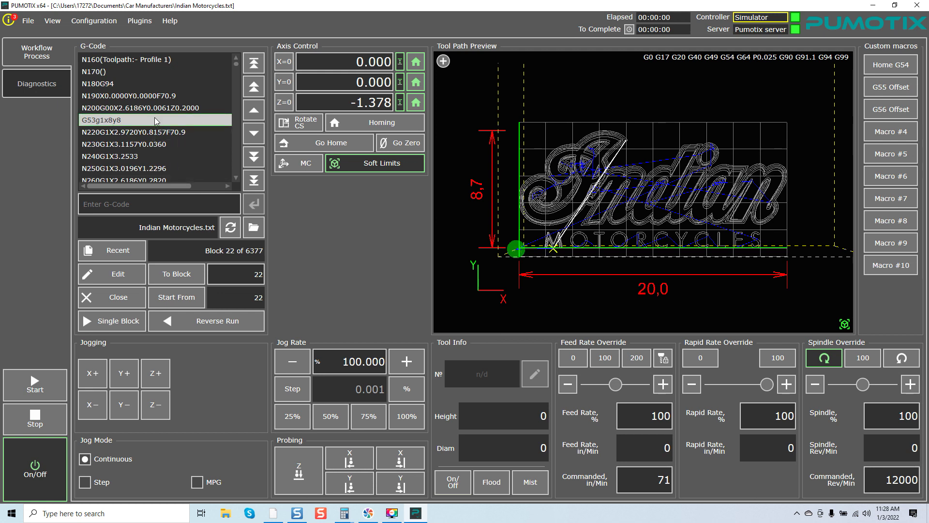
click(121, 321)
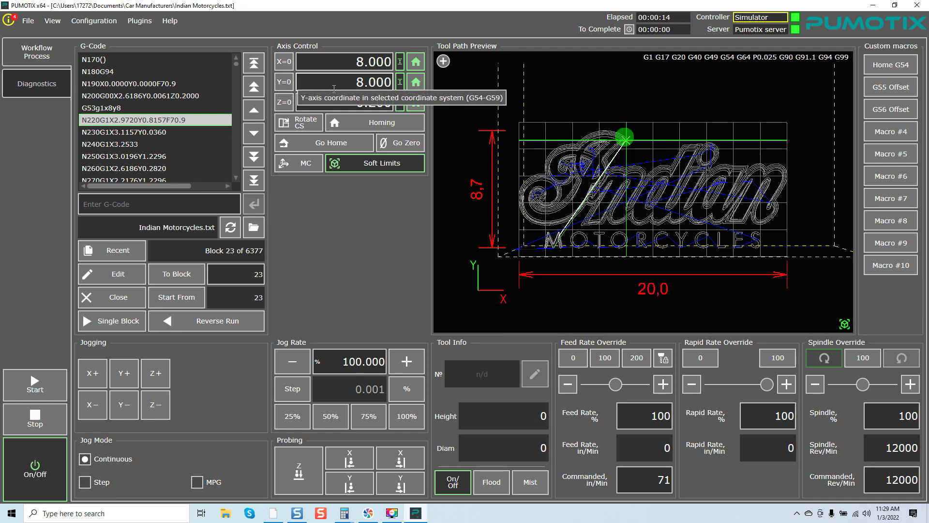
Return the axes to zero and run the G53g1x8y8 line once more as a single block.
click(414, 144)
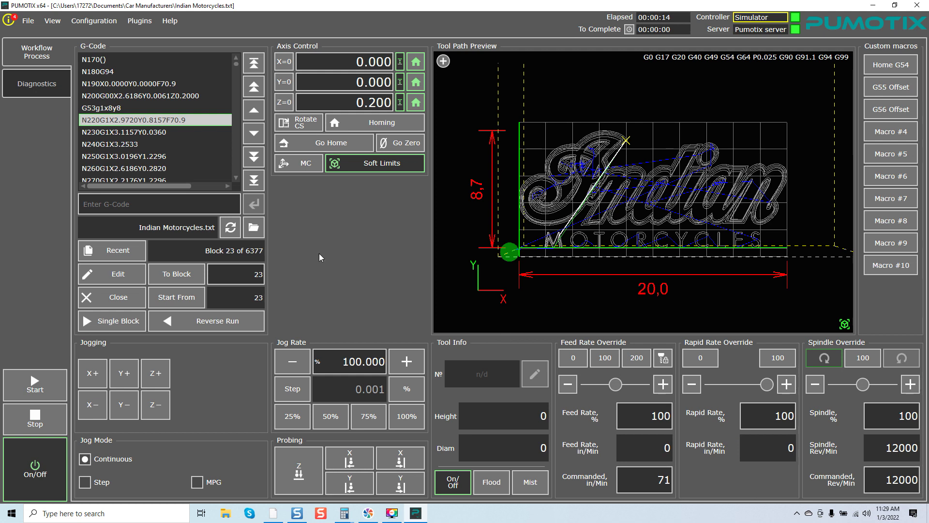
click(110, 109)
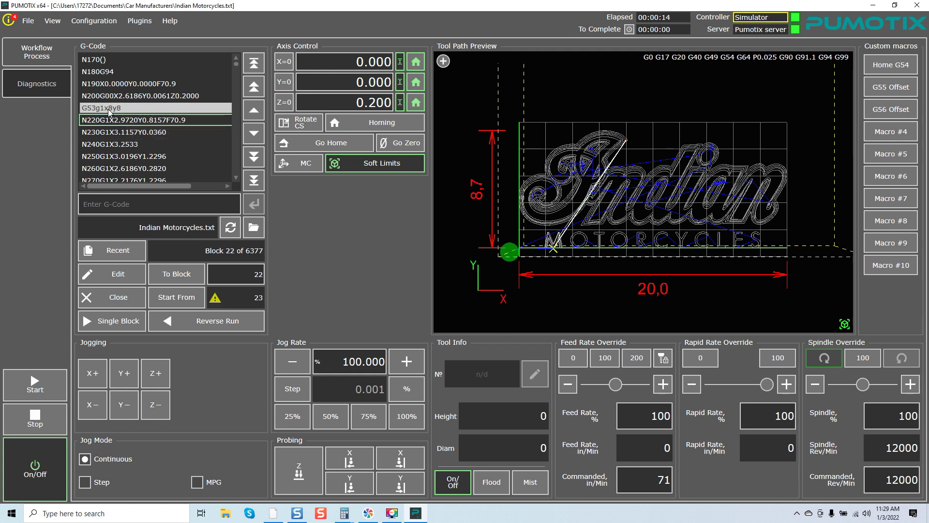
click(121, 328)
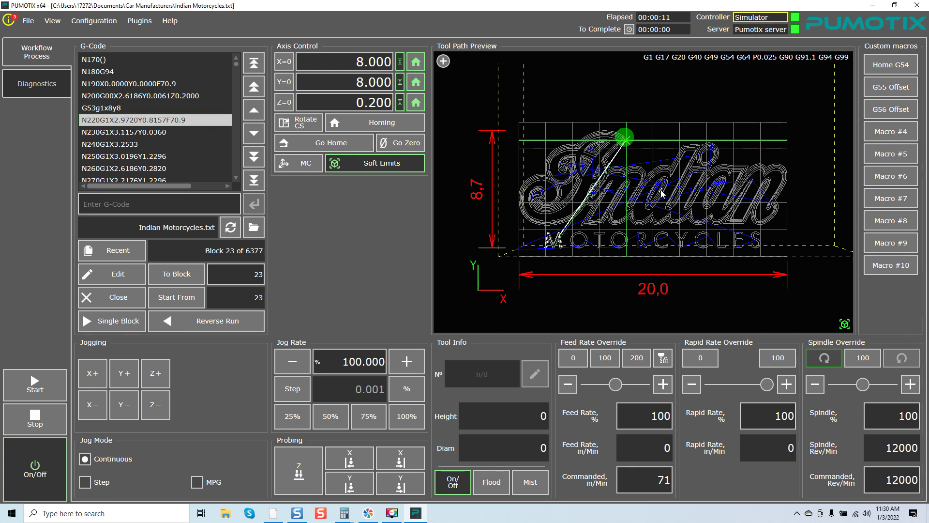
Send the axes back to zero and reset the program's starting line to block 1.
click(388, 145)
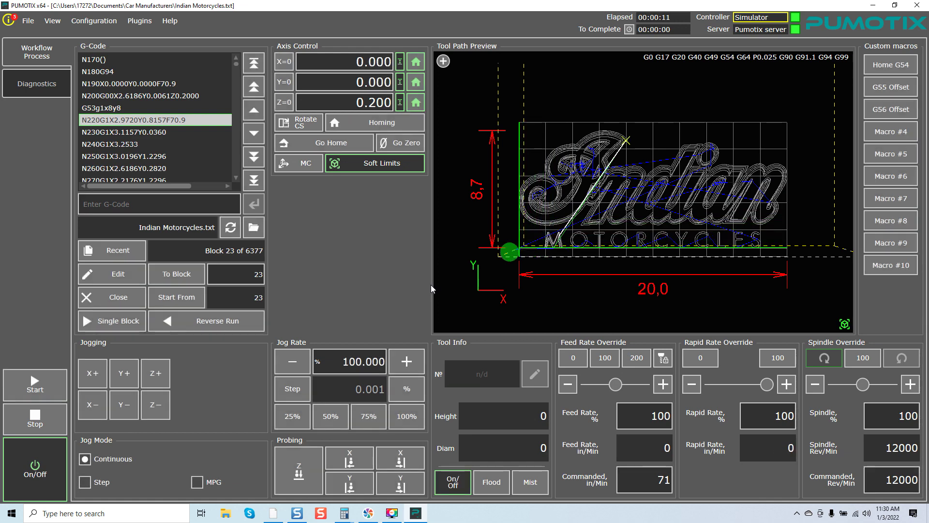
click(131, 108)
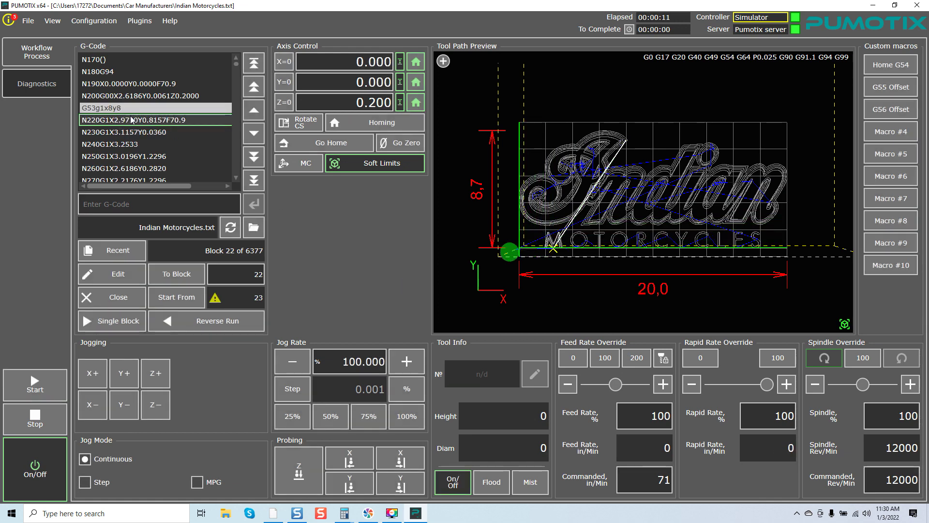
click(255, 67)
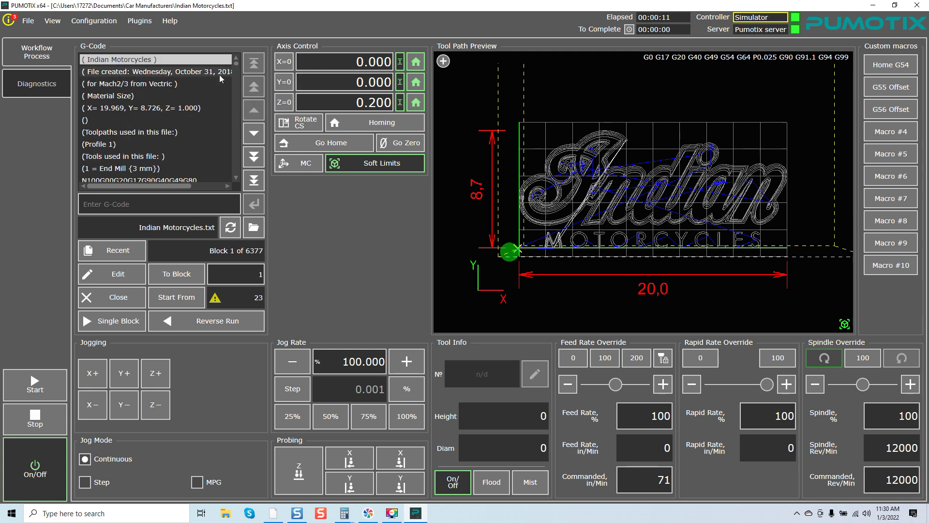
click(216, 58)
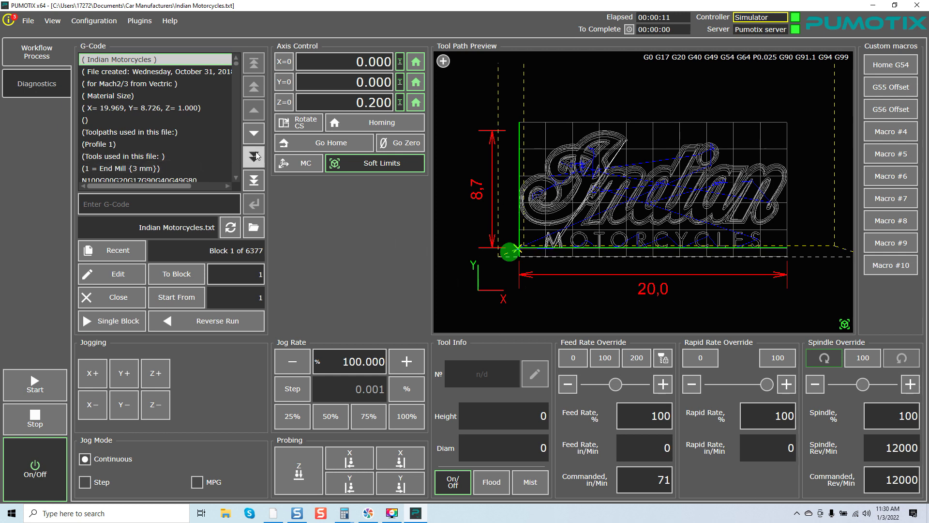
Step through the program's opening lines as far as N180G94 and return to the first line.
click(257, 135)
click(258, 135)
click(258, 135)
click(258, 134)
click(258, 135)
click(258, 134)
click(258, 134)
click(258, 135)
click(258, 134)
click(258, 135)
click(258, 134)
click(258, 134)
click(258, 134)
click(258, 134)
click(258, 134)
click(258, 134)
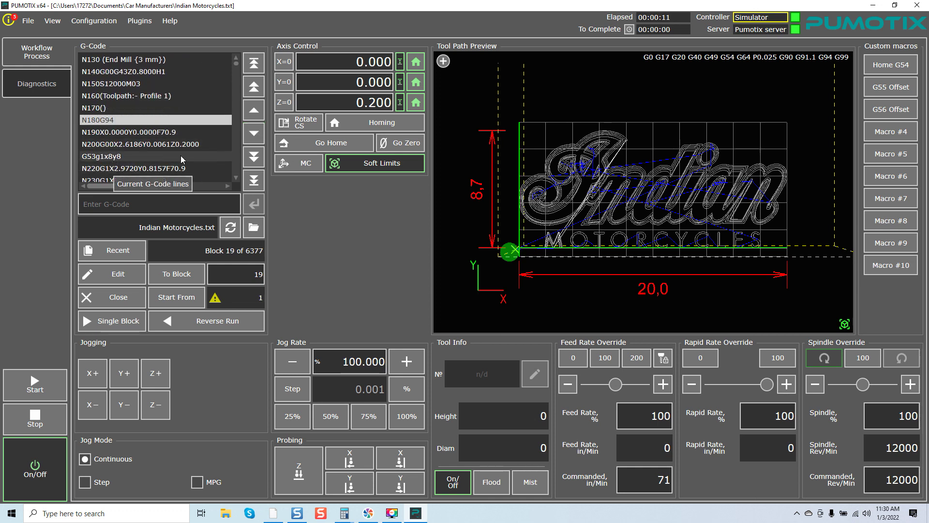
click(254, 64)
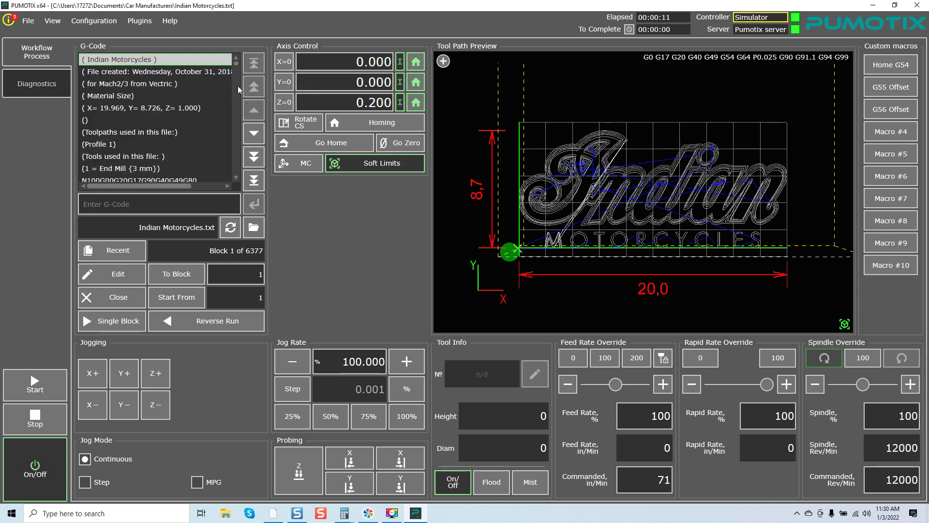
Run the program from its first line in Simulator mode through the G53g1x8y8 move and stop it.
click(37, 387)
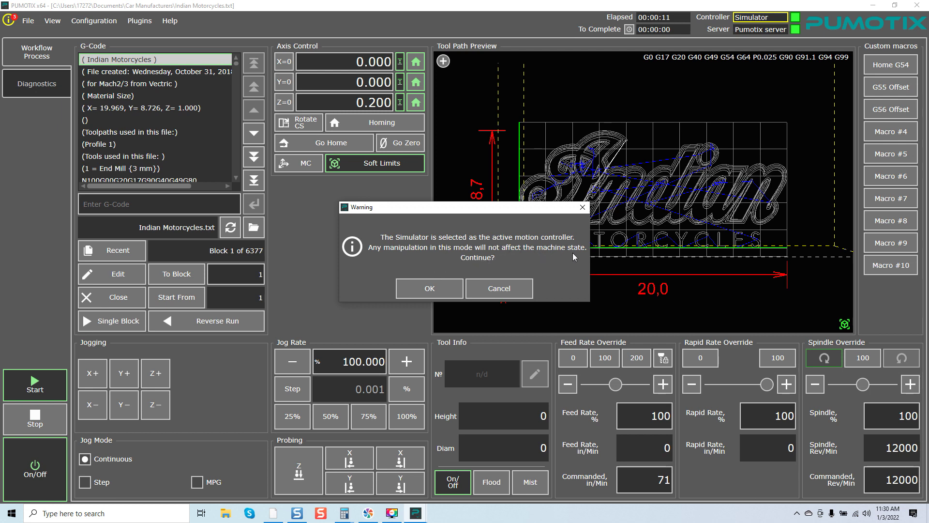
click(446, 283)
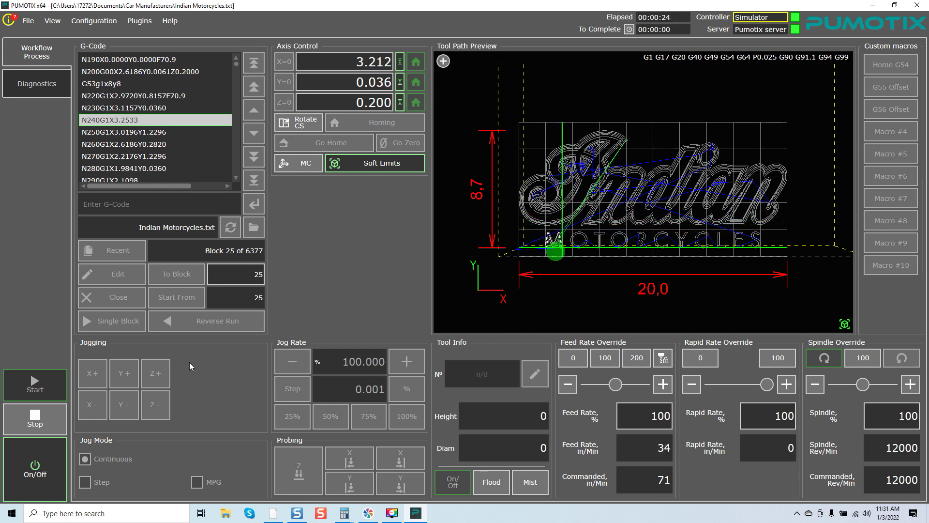
click(44, 420)
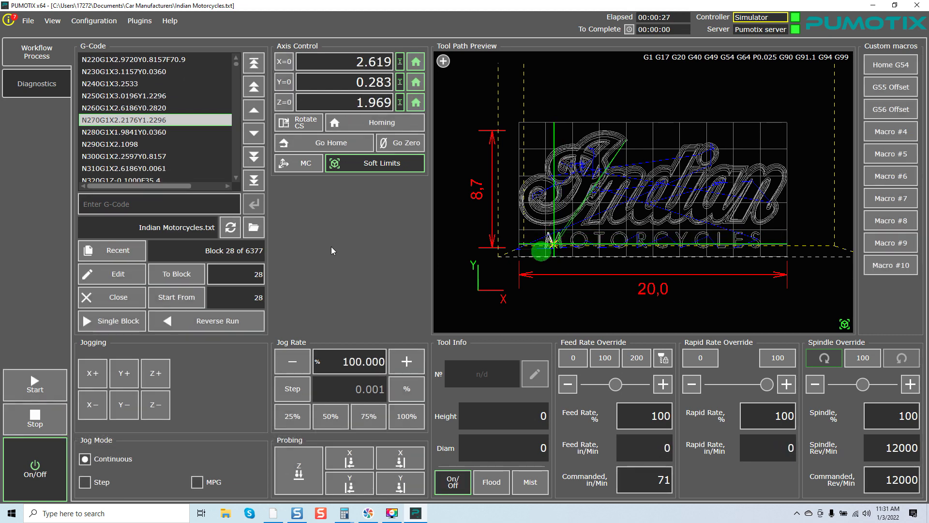
Return the axes to zero and make the first program line the starting line again.
click(399, 145)
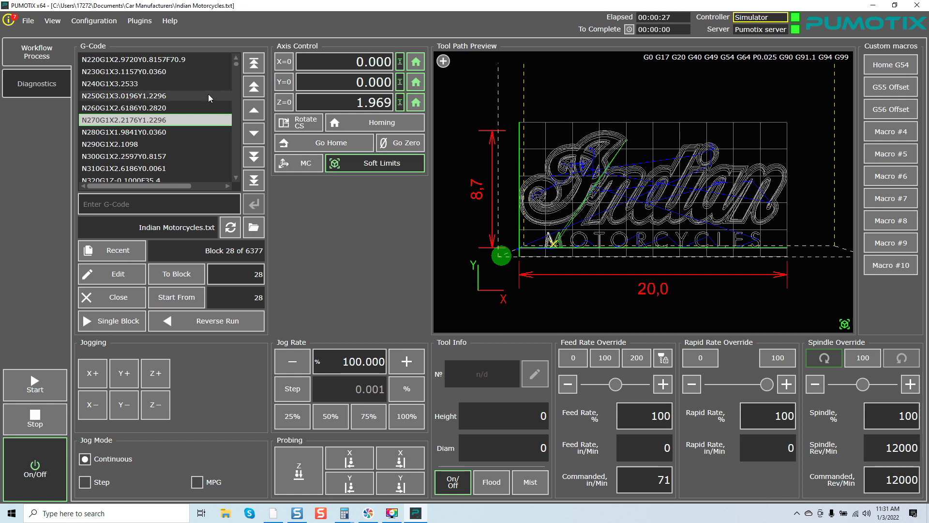
click(254, 63)
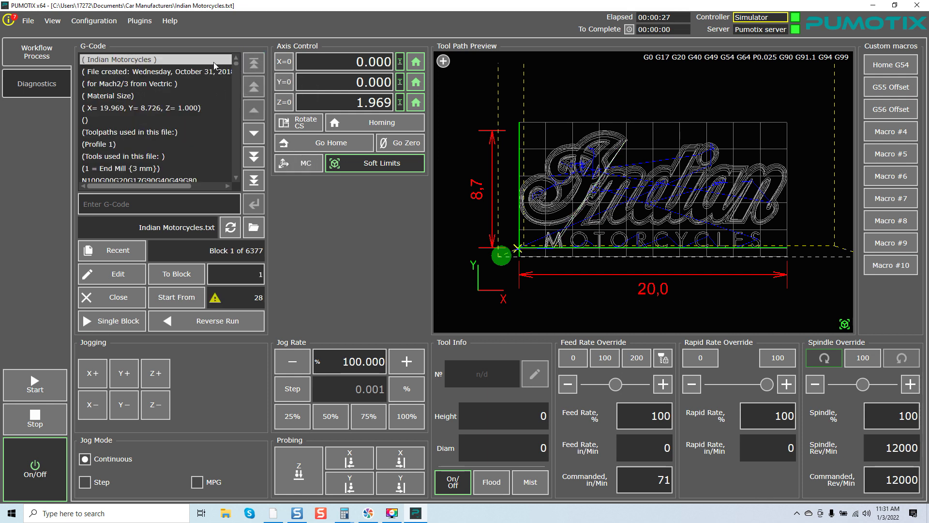
click(213, 61)
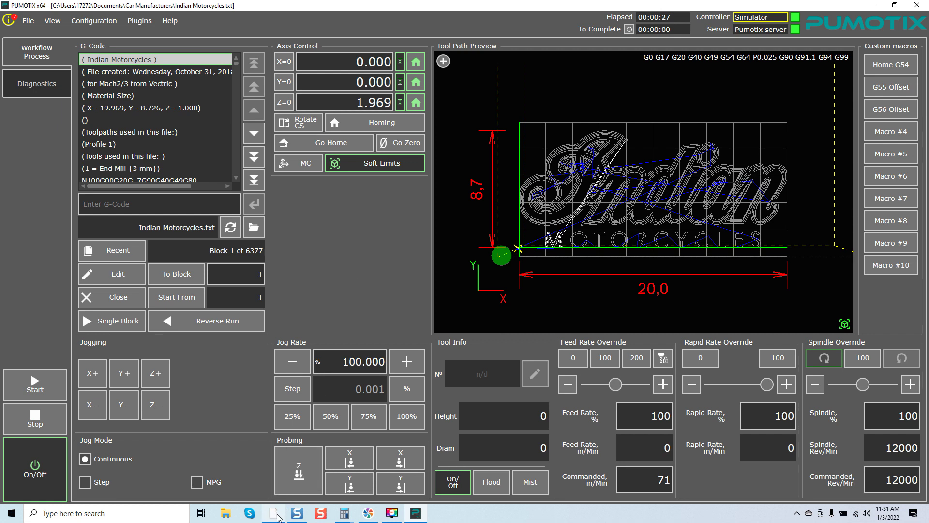
Switch to the browser, review the G1 and G53 documentation on specifying G0 or G1 with G53, and return to PUMOTIX.
mouse_move(273, 512)
click(281, 490)
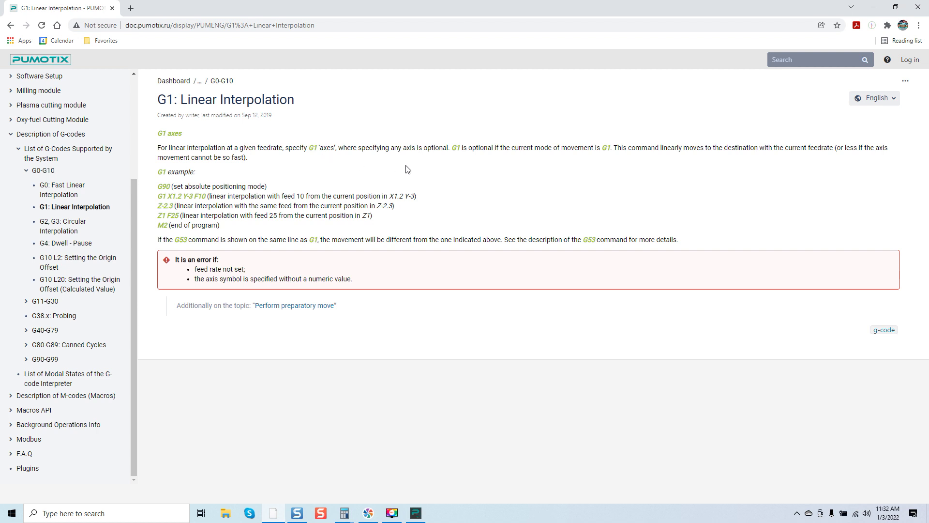
click(11, 25)
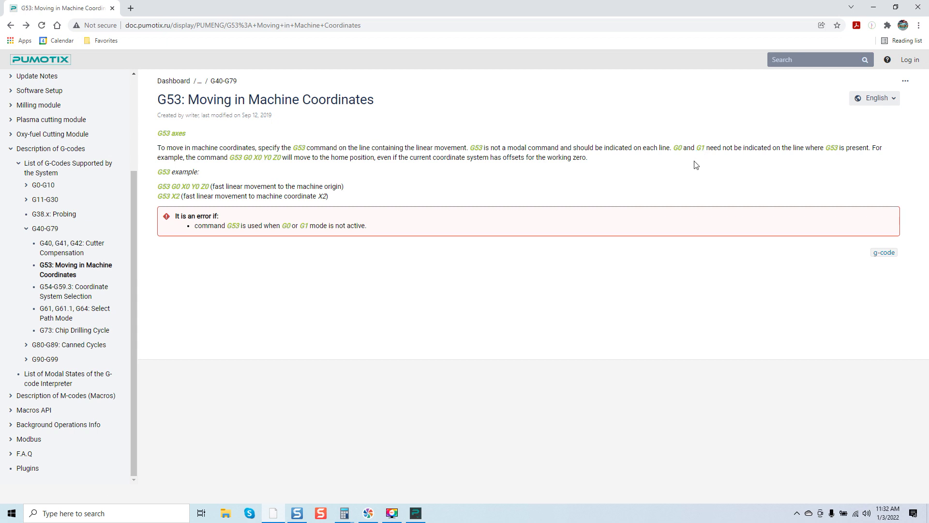
click(874, 11)
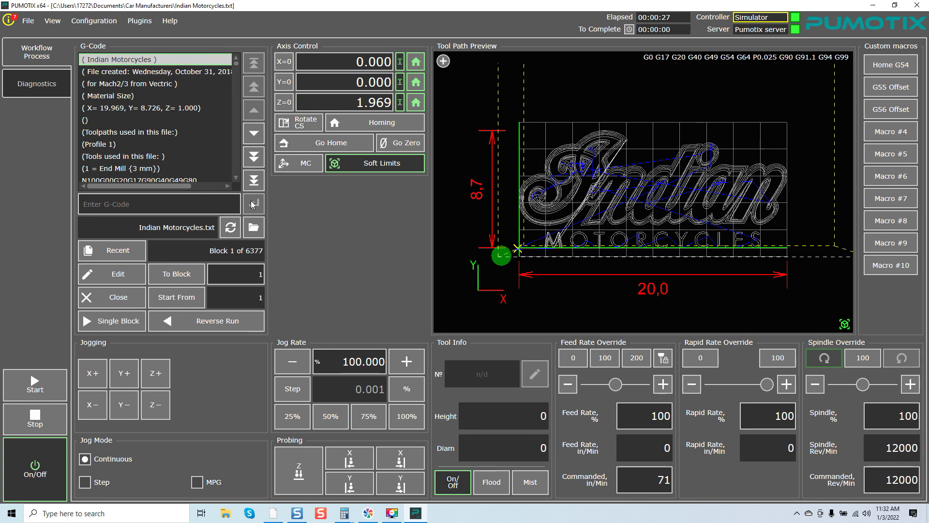
Change the G53 line of Indian Motorcycles.txt to G53x8y8 in Notepad, then save and close the file.
click(28, 21)
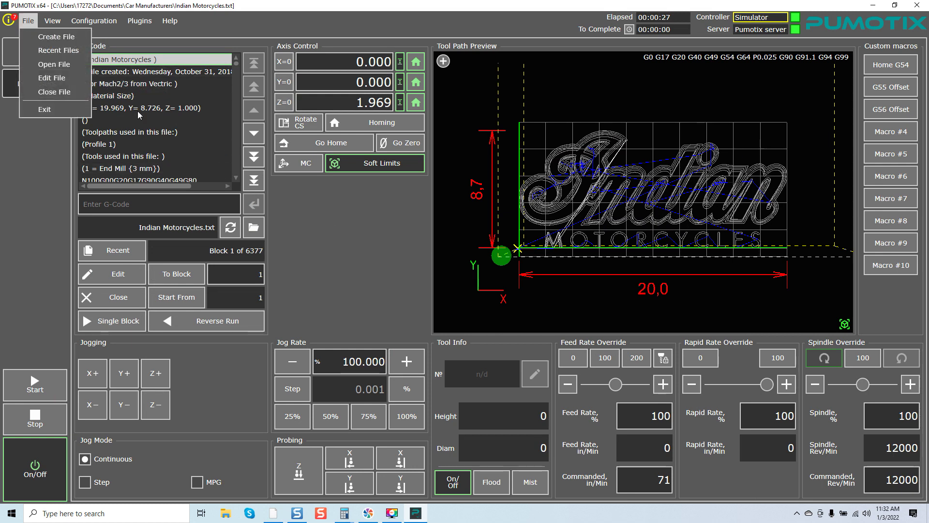
click(73, 78)
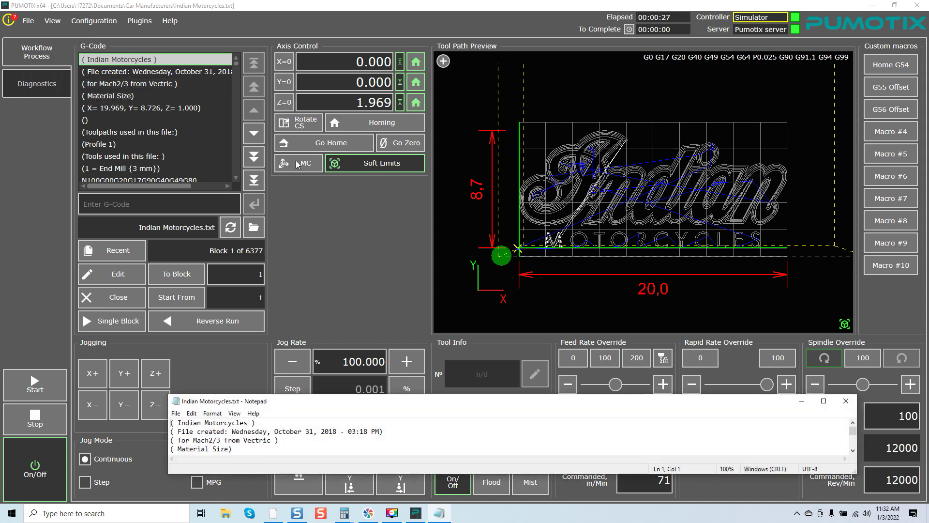
click(823, 401)
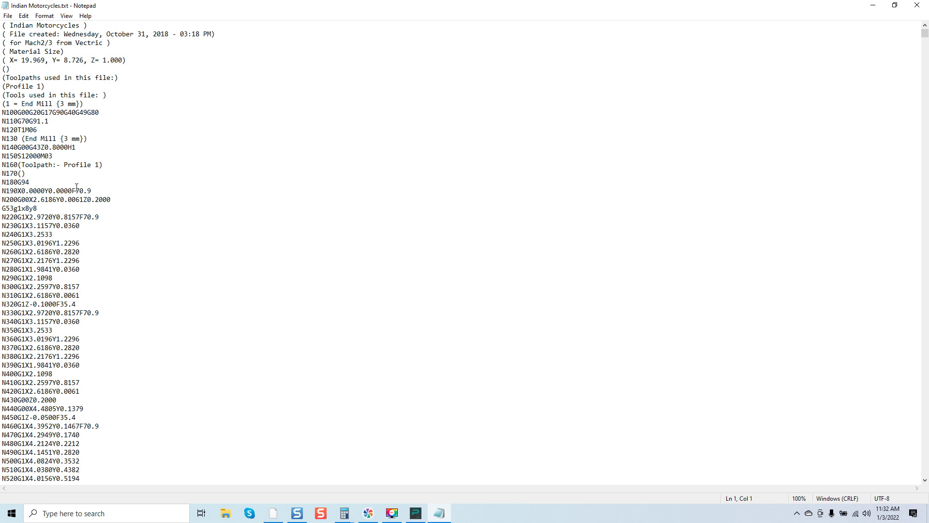
click(18, 209)
key(BackSpace)
key(BackSpace)
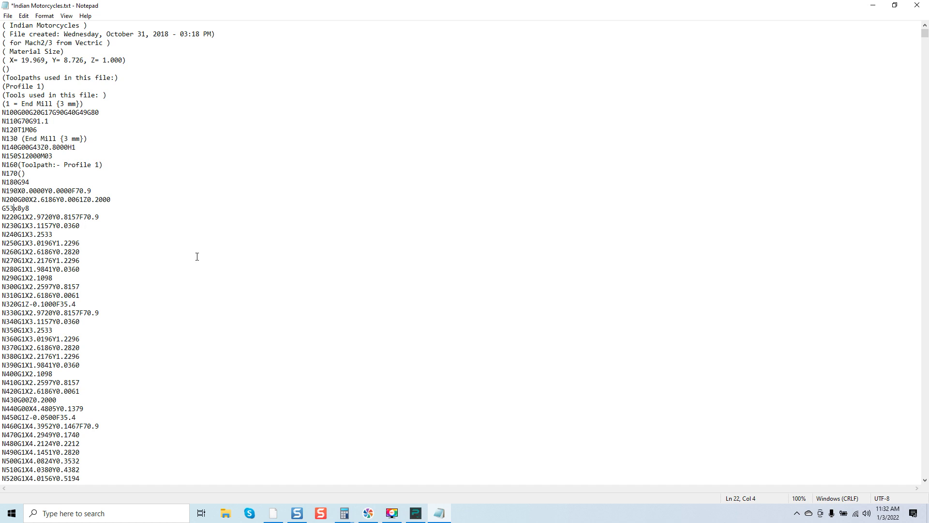
click(7, 16)
click(29, 60)
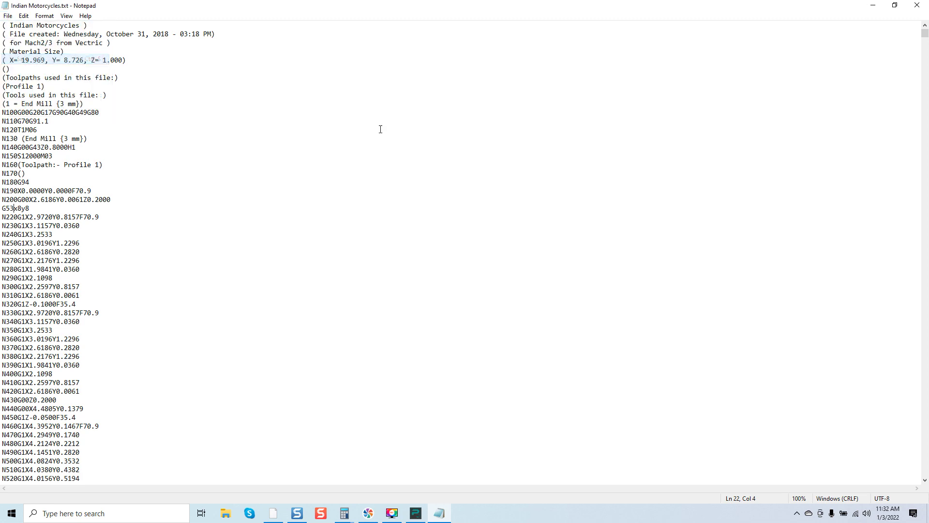
click(917, 5)
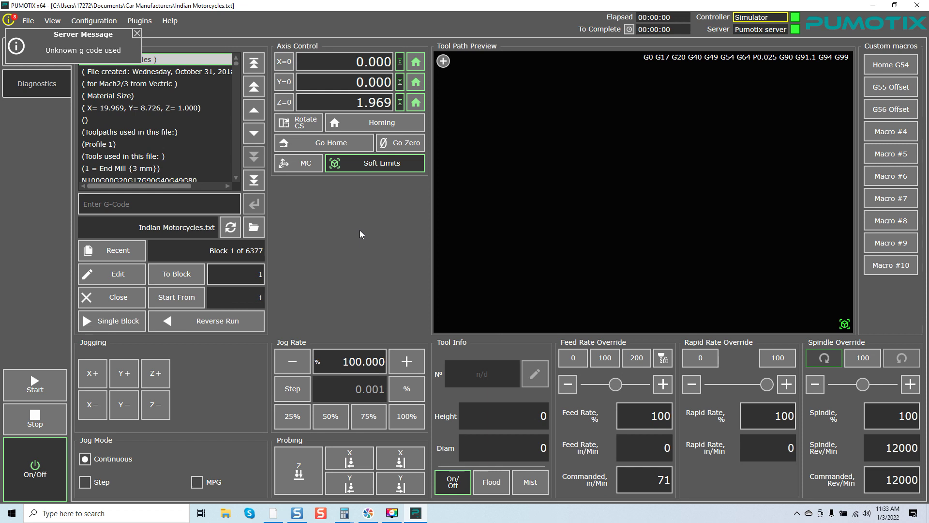
Set G53x8y8 as the starting line, run the program from there in Simulator mode, and stop it.
scroll(175, 132, down, 2)
scroll(174, 132, down, 2)
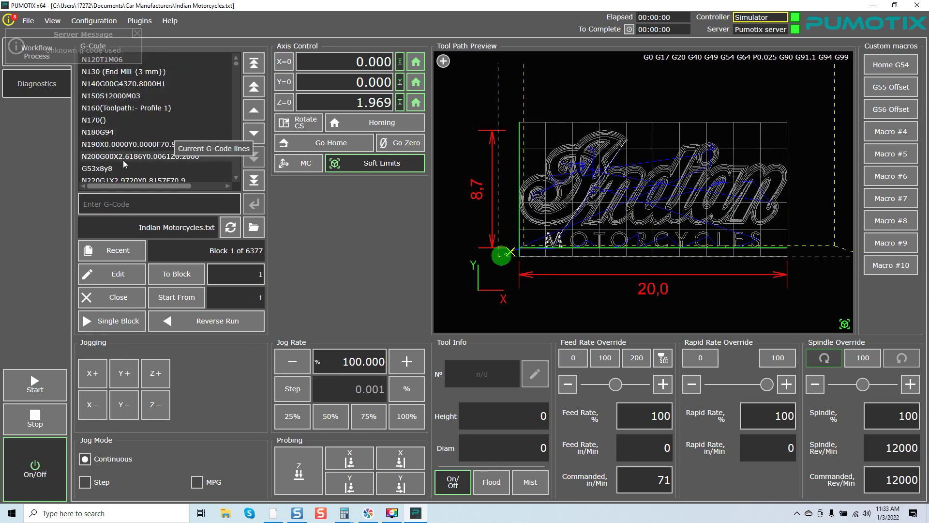
click(120, 167)
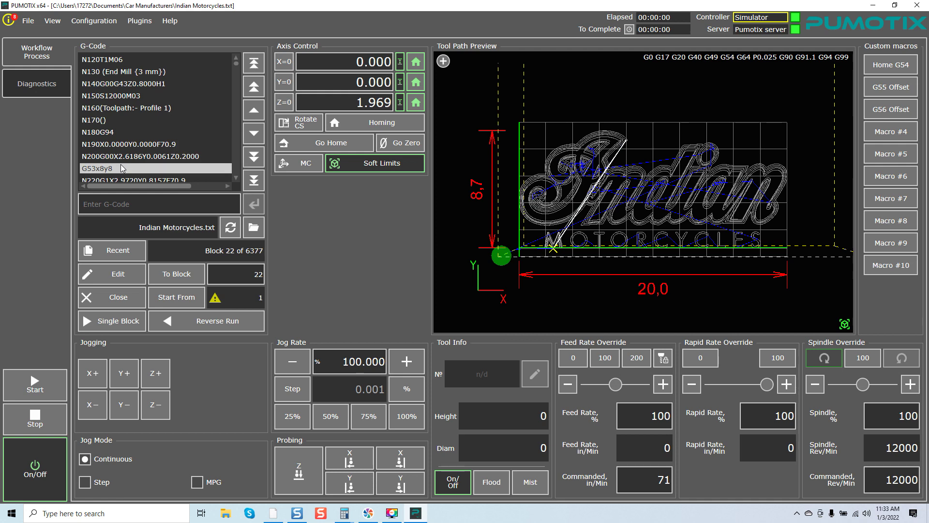
click(122, 168)
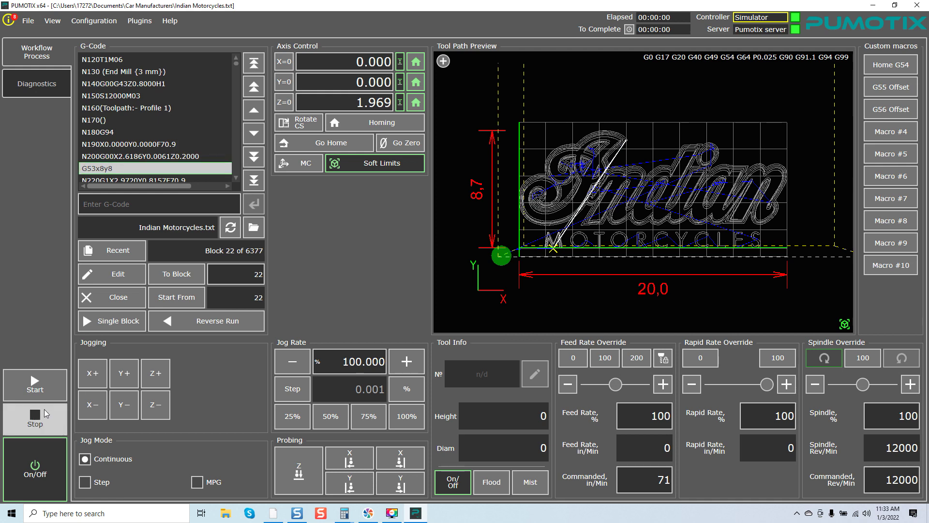
click(34, 383)
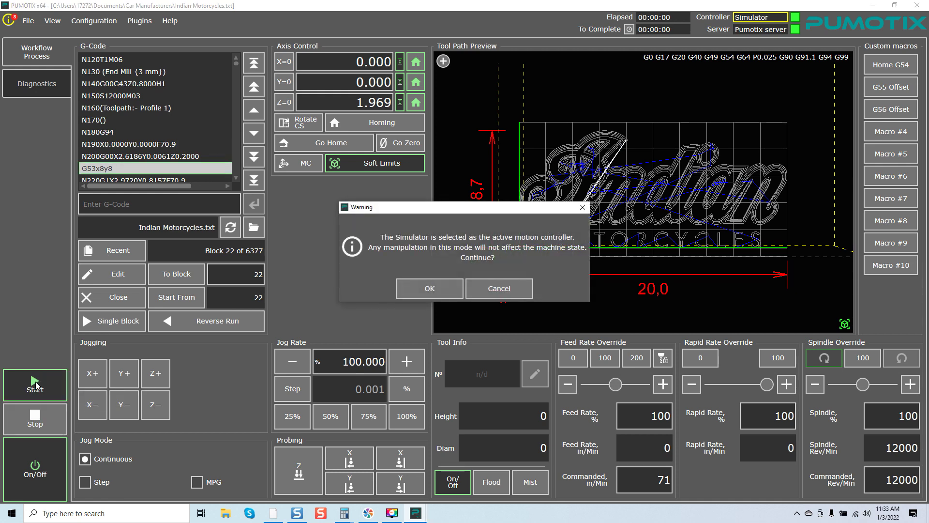
click(427, 292)
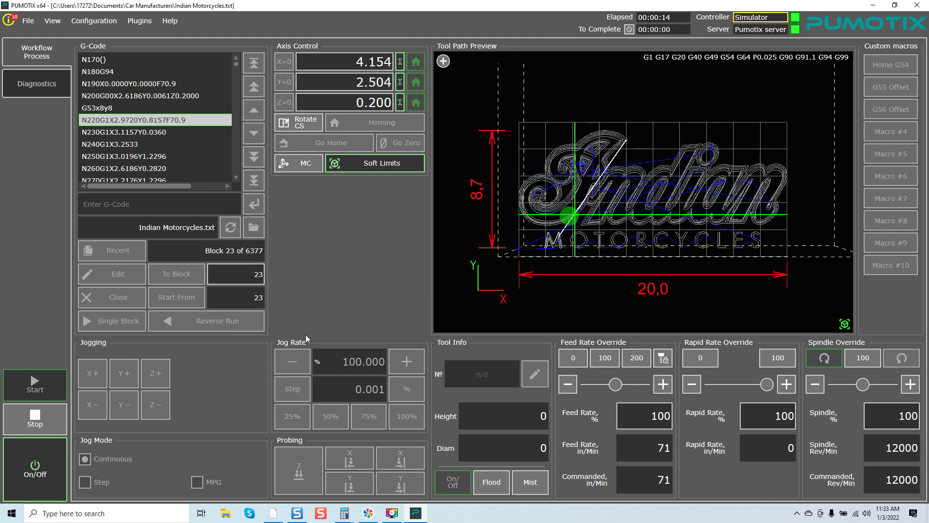
click(54, 415)
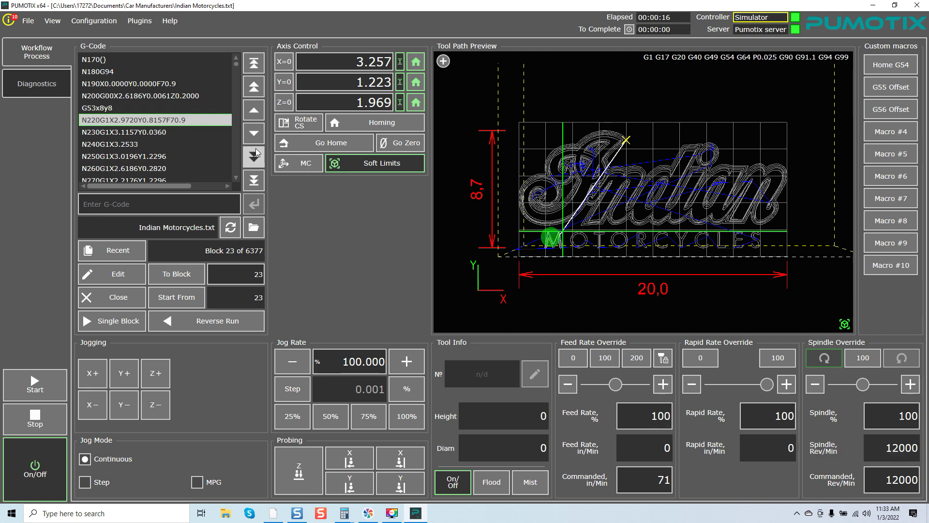
Run the G53x8y8 line as a single block from the zero position and send the axes back to zero.
click(97, 108)
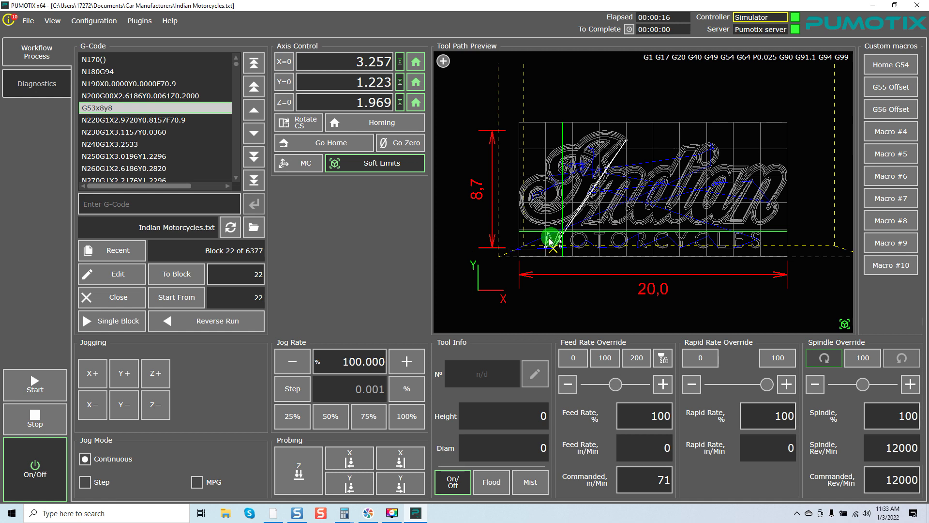
click(409, 144)
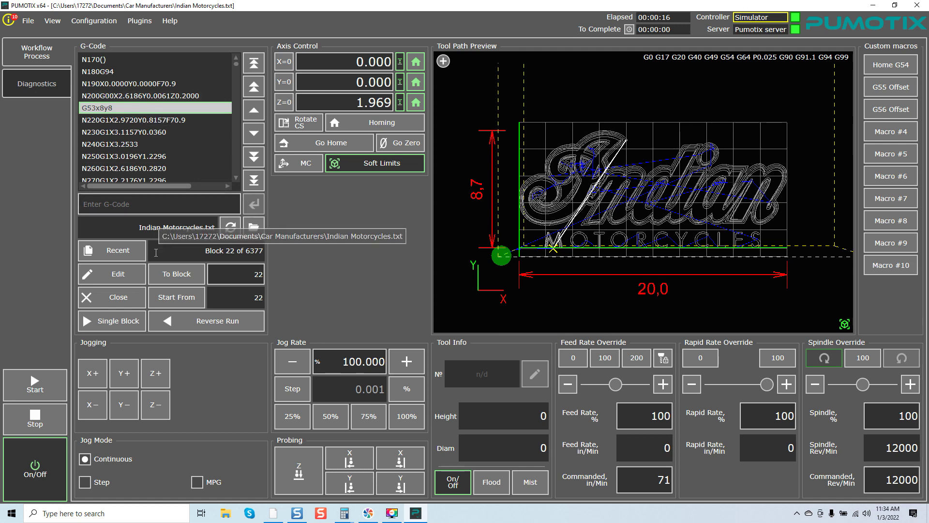
click(110, 322)
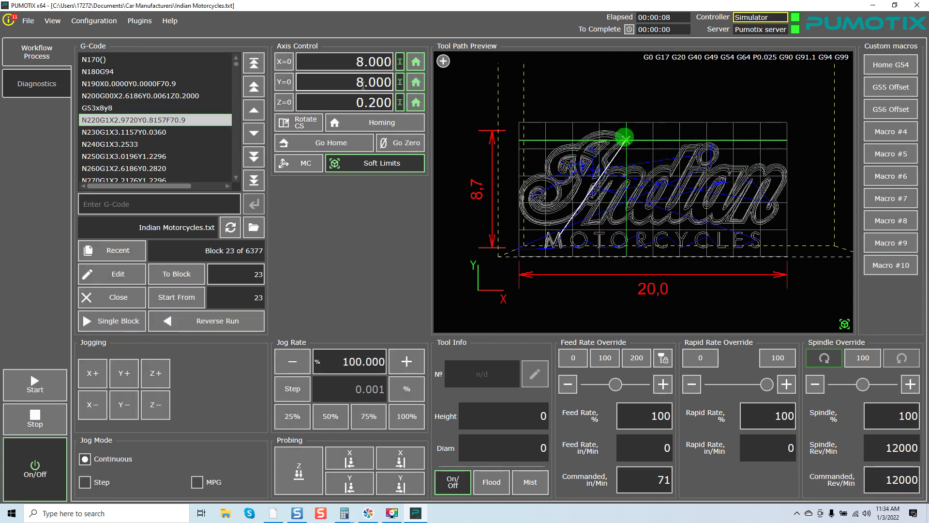
click(397, 144)
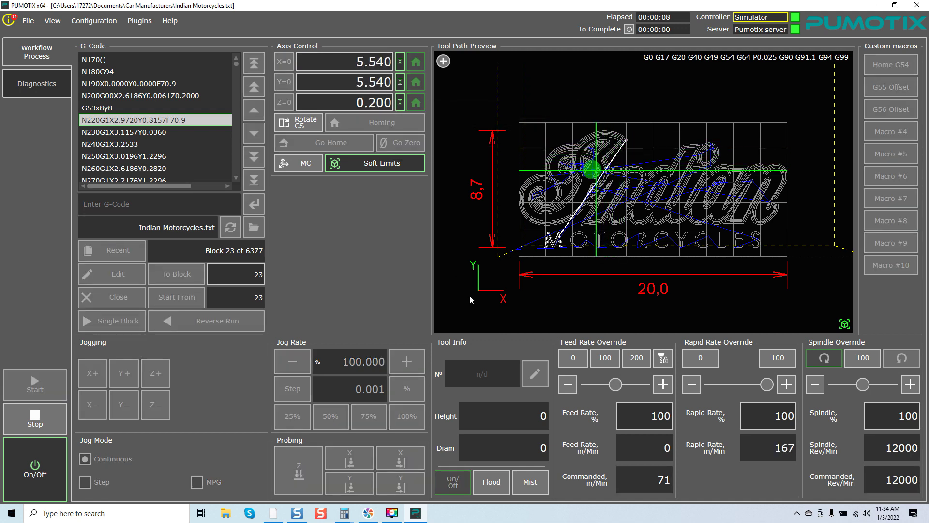